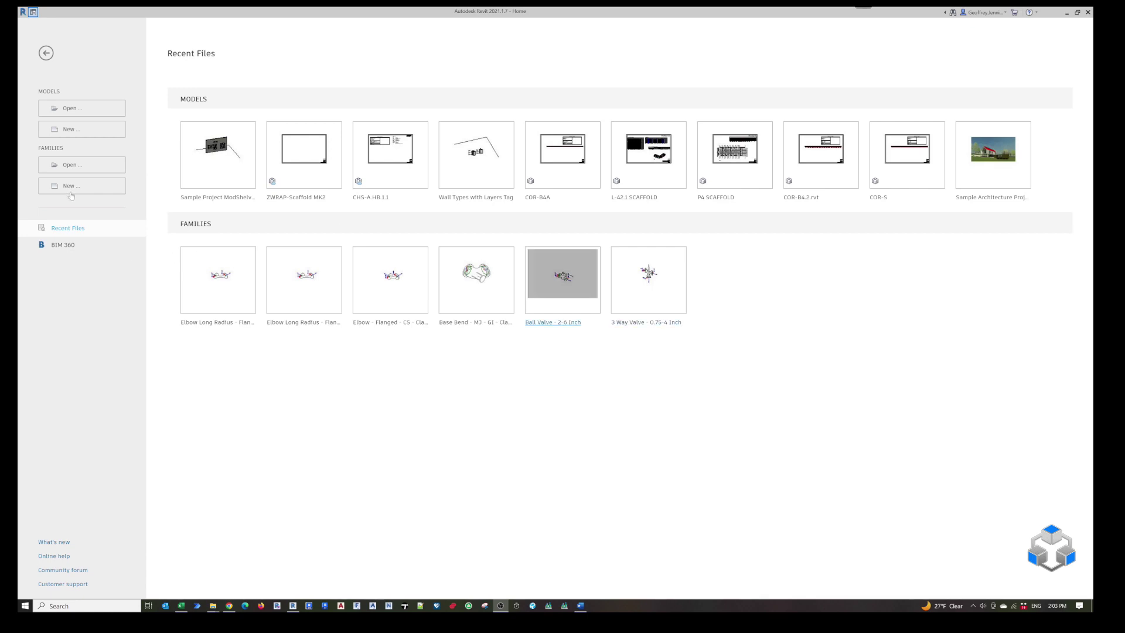
# Step: Bring up the Open dialog for families in the English-Imperial library folder
pyautogui.click(72, 165)
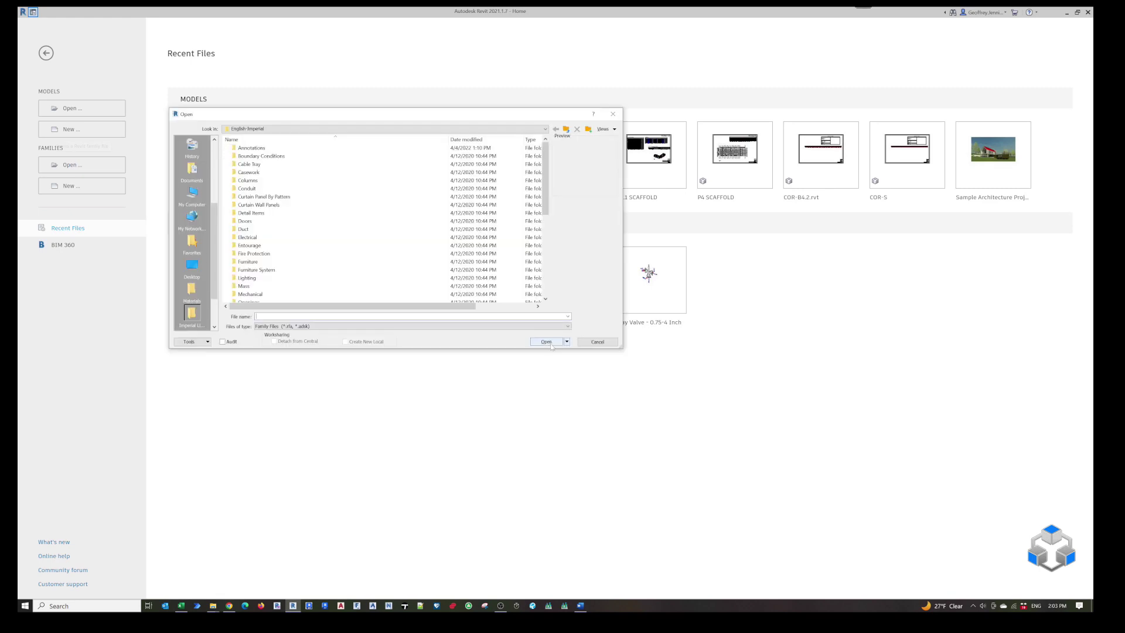
# Step: Open Elbow Long Radius - Flanged - CS - Class 150.rfa from Pipe > Fittings > Carbon Steel > Class 150 > Flanged
pyautogui.scroll(-6, 286, 257)
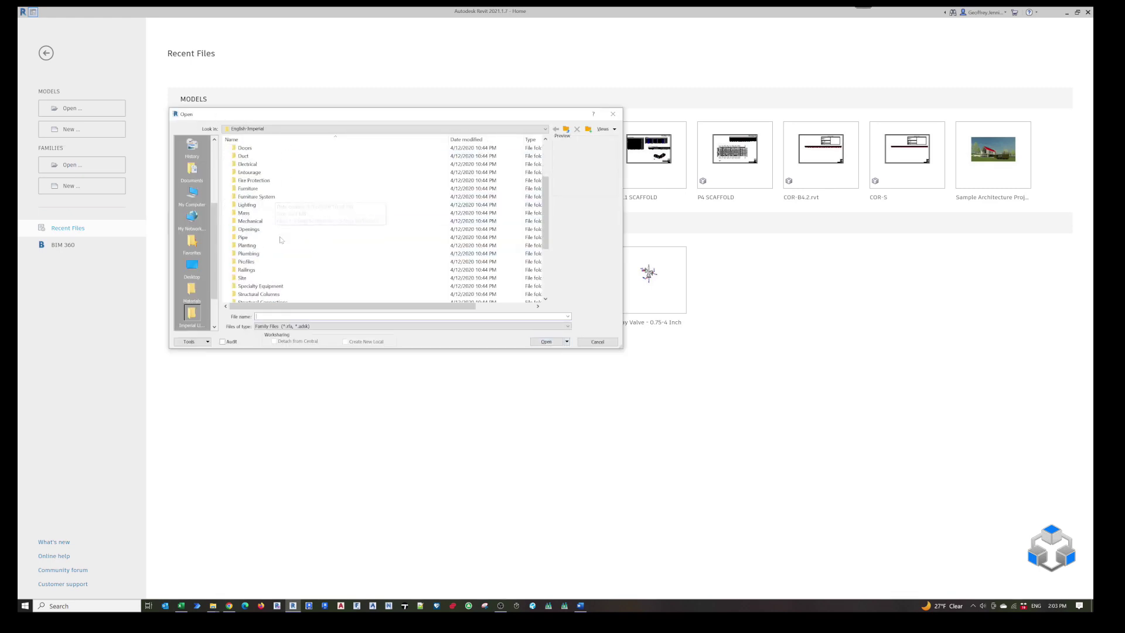
pyautogui.scroll(6, 286, 269)
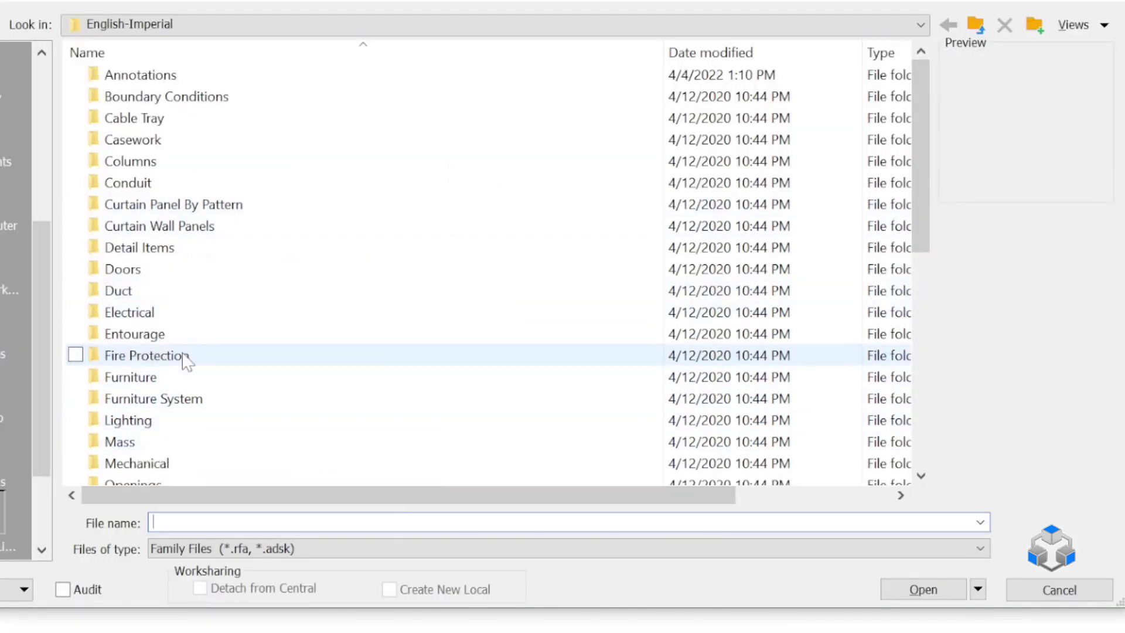
pyautogui.scroll(-3, 187, 360)
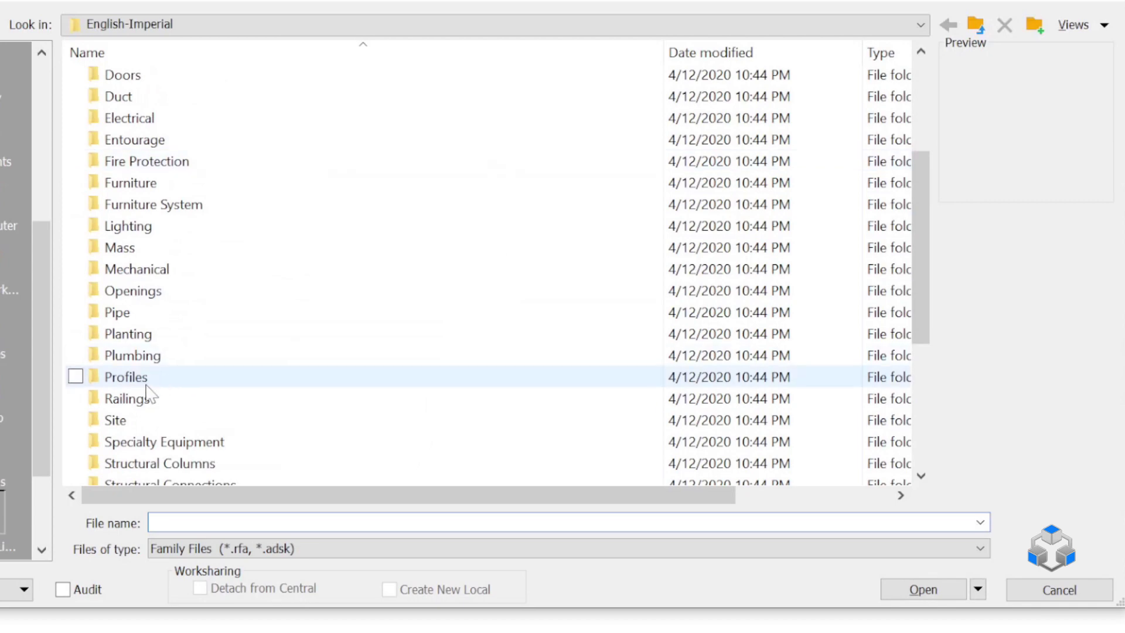
pyautogui.doubleClick(145, 313)
pyautogui.doubleClick(140, 141)
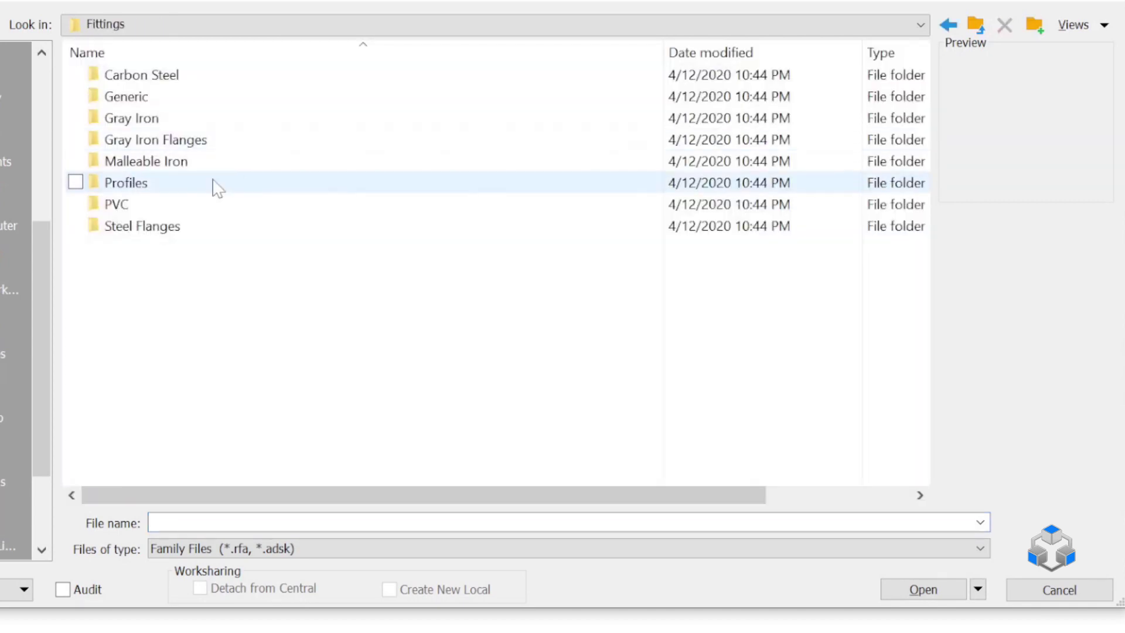
pyautogui.doubleClick(165, 77)
pyautogui.doubleClick(164, 75)
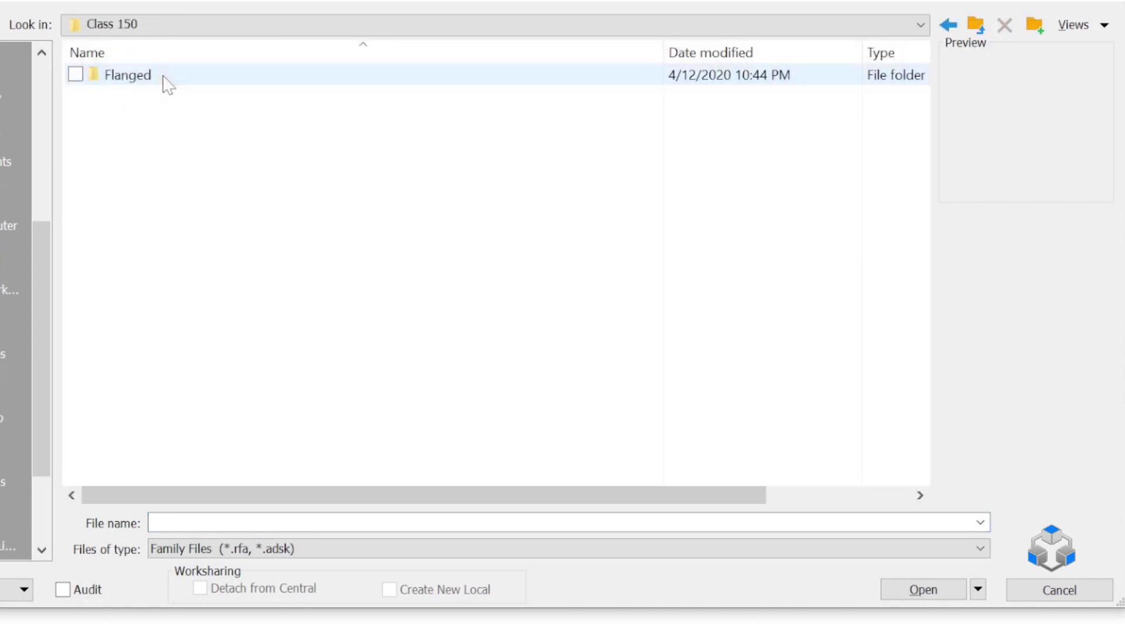
pyautogui.doubleClick(163, 78)
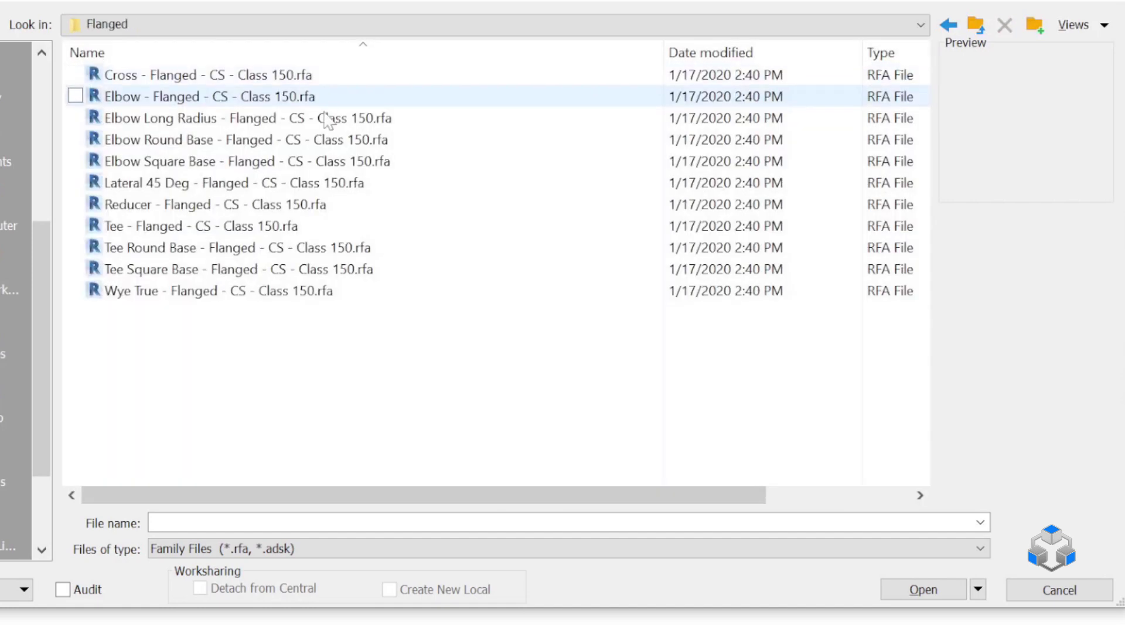
pyautogui.click(234, 125)
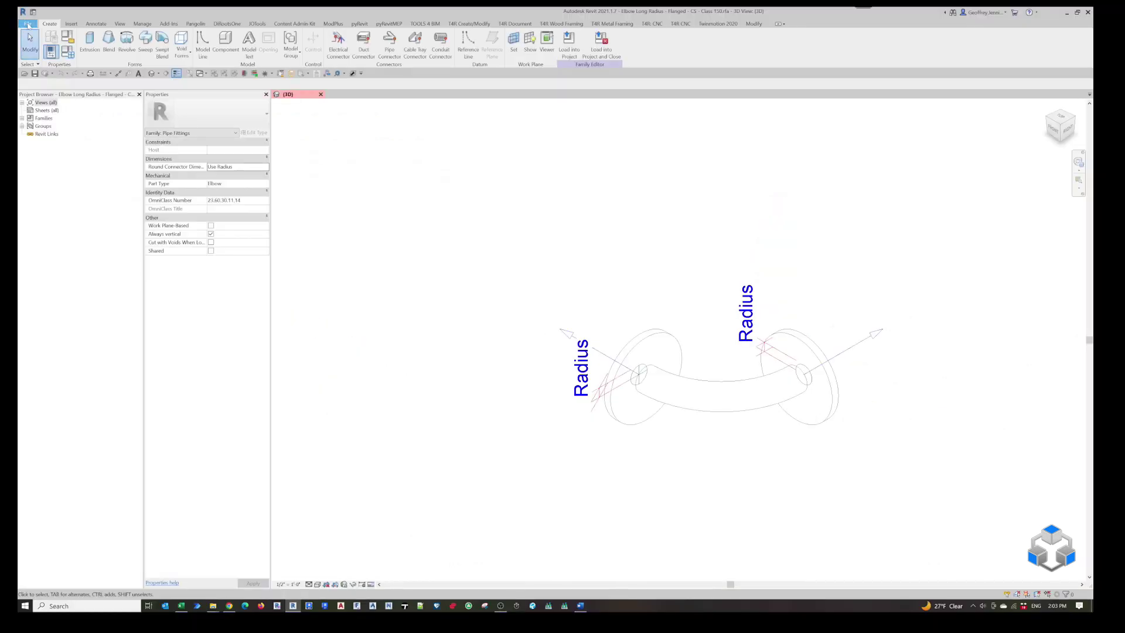
pyautogui.click(27, 24)
# Step: Save the elbow family as a copy into the Lookup Tables\Pipe\Fittings folder
pyautogui.moveTo(47, 133)
pyautogui.click(109, 123)
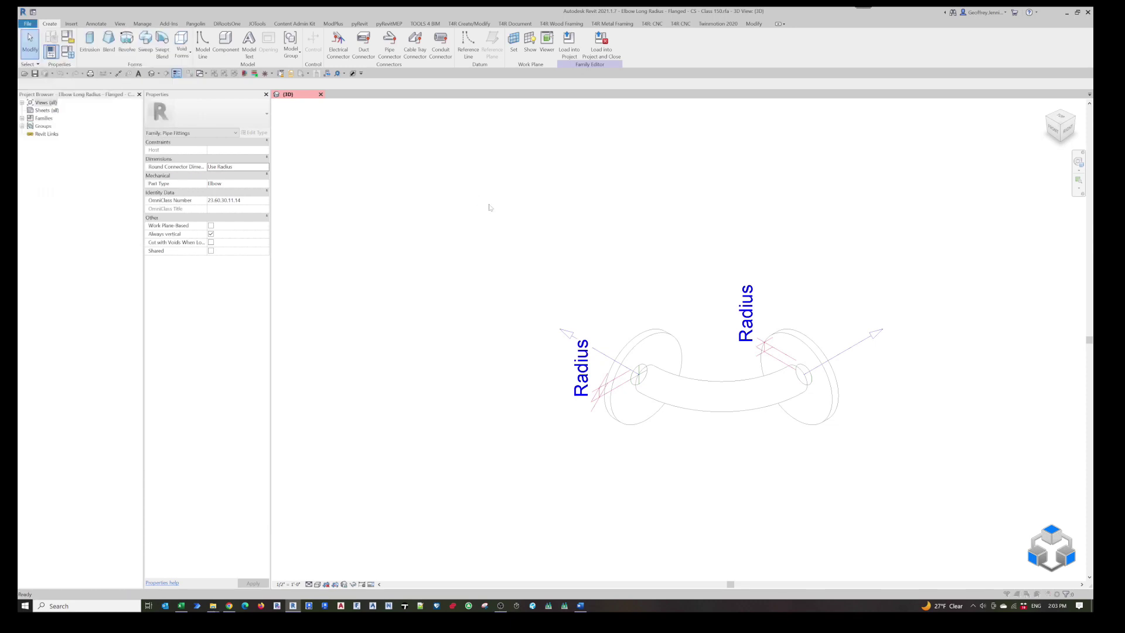
pyautogui.hotkey('alt', 'Up')
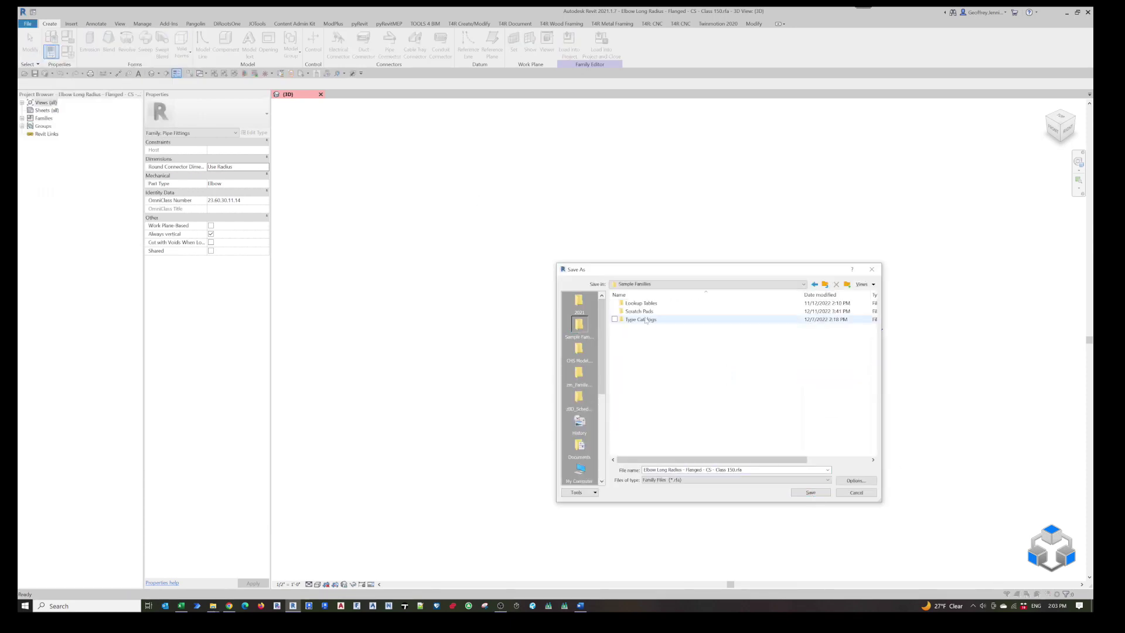
pyautogui.doubleClick(652, 307)
pyautogui.doubleClick(651, 310)
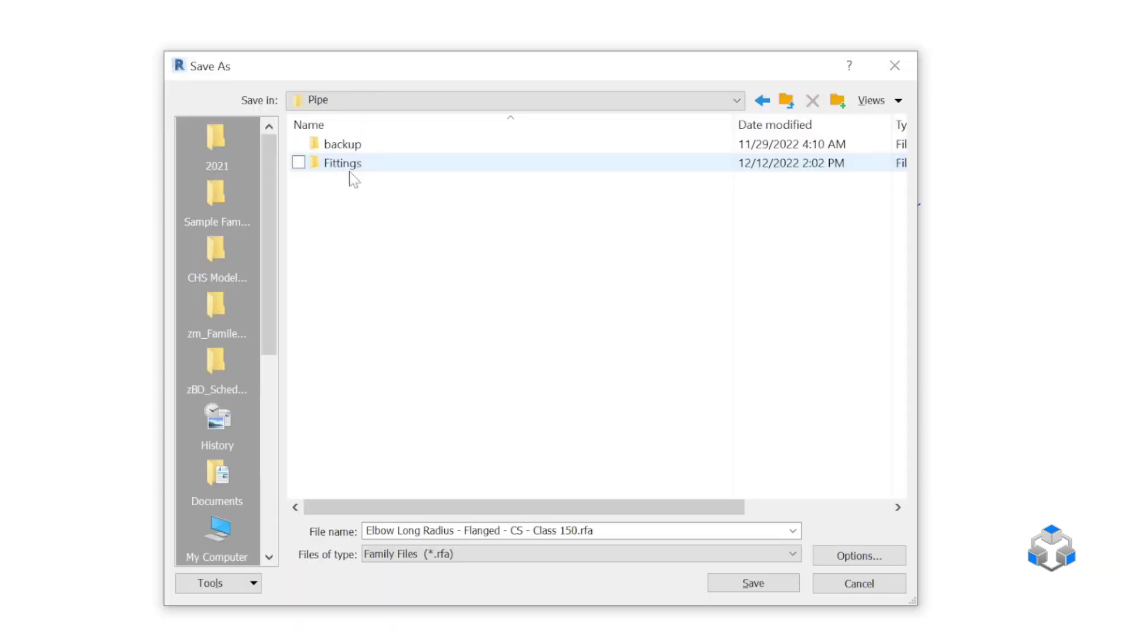
pyautogui.doubleClick(634, 311)
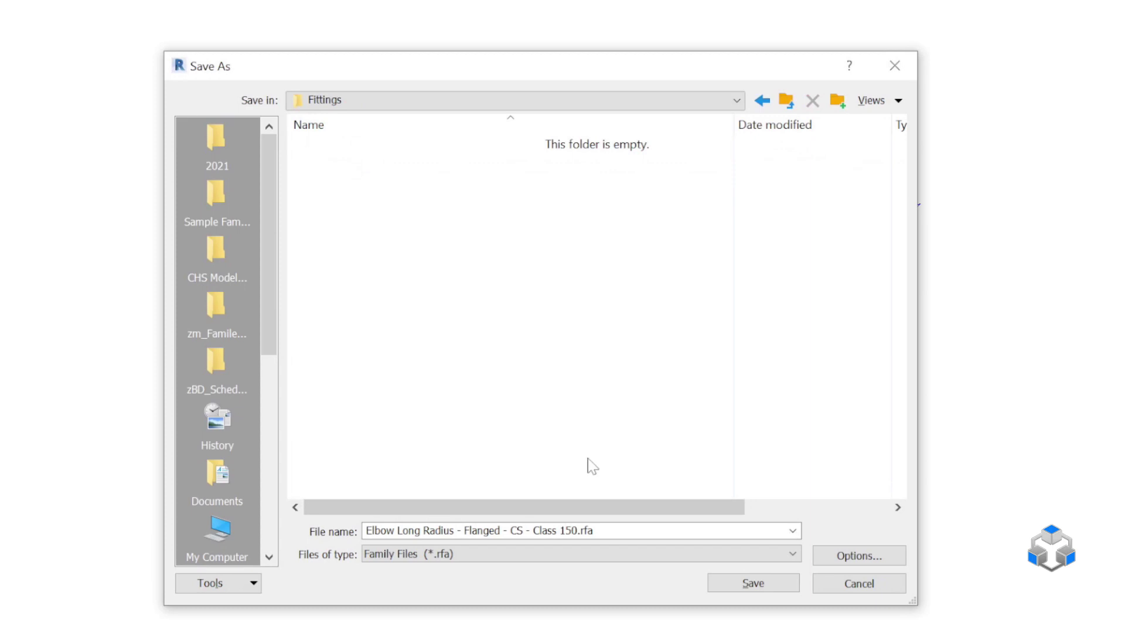
pyautogui.click(778, 589)
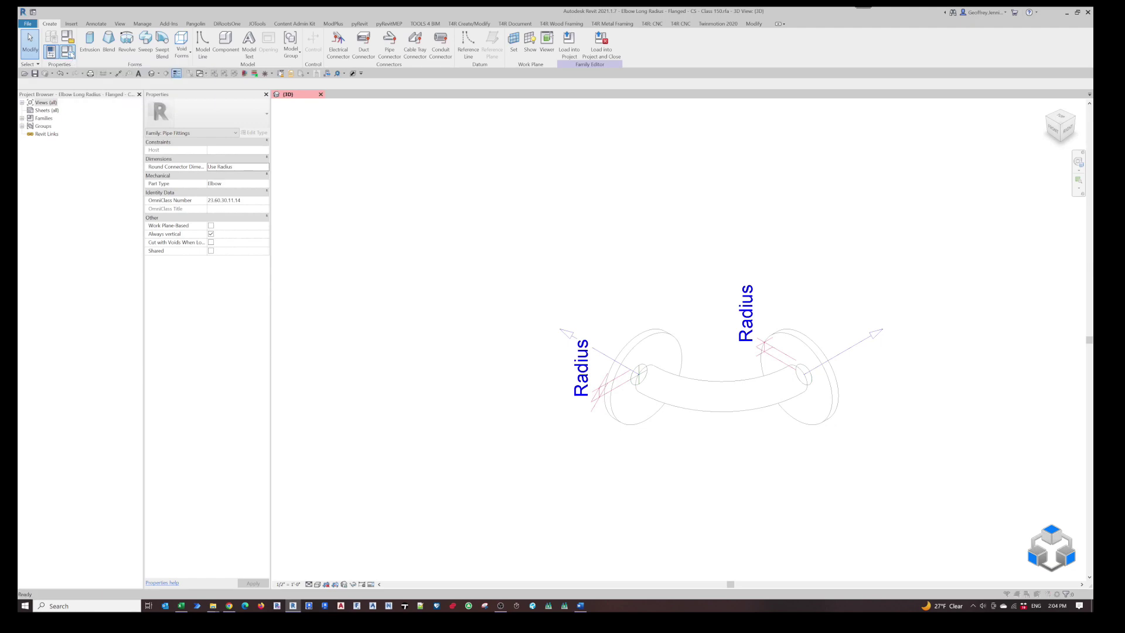
pyautogui.click(51, 52)
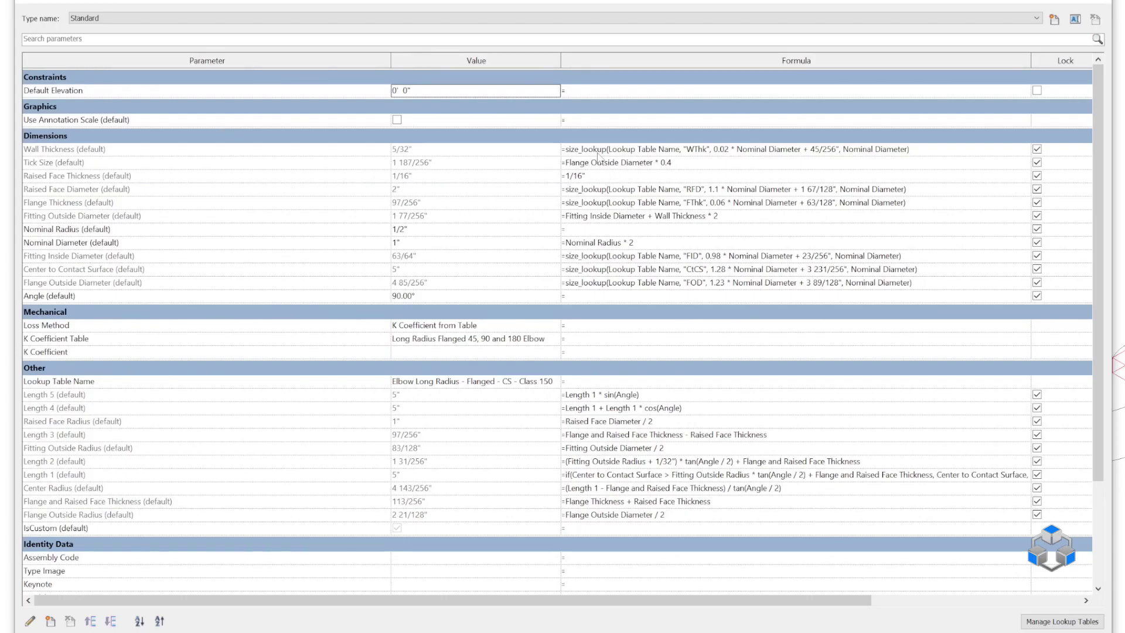
# Step: Review the size_lookup formulas for Flange Thickness and Flange Outside Diameter in Family Types
pyautogui.click(593, 202)
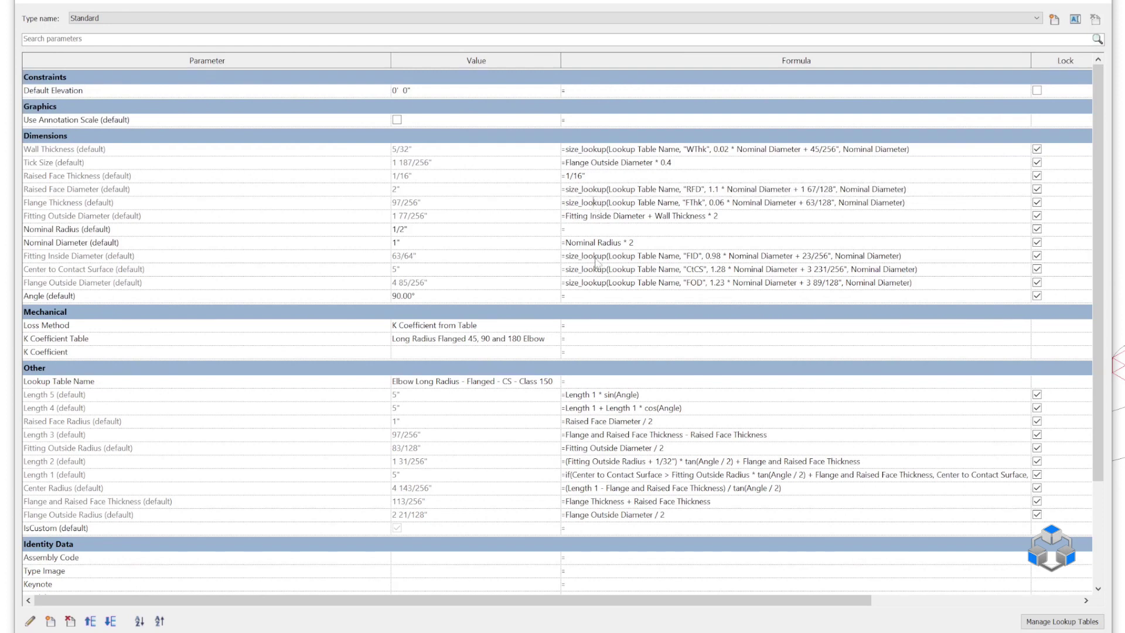
pyautogui.click(593, 283)
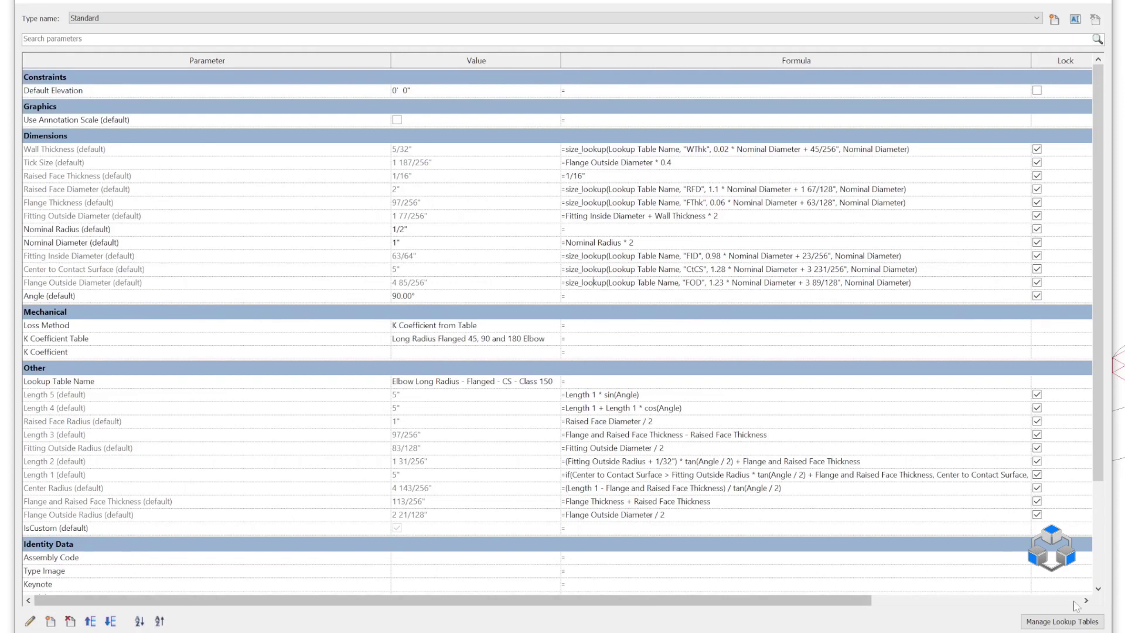
# Step: Export the elbow lookup table as a CSV into Fittings and close both dialogs
pyautogui.click(1061, 620)
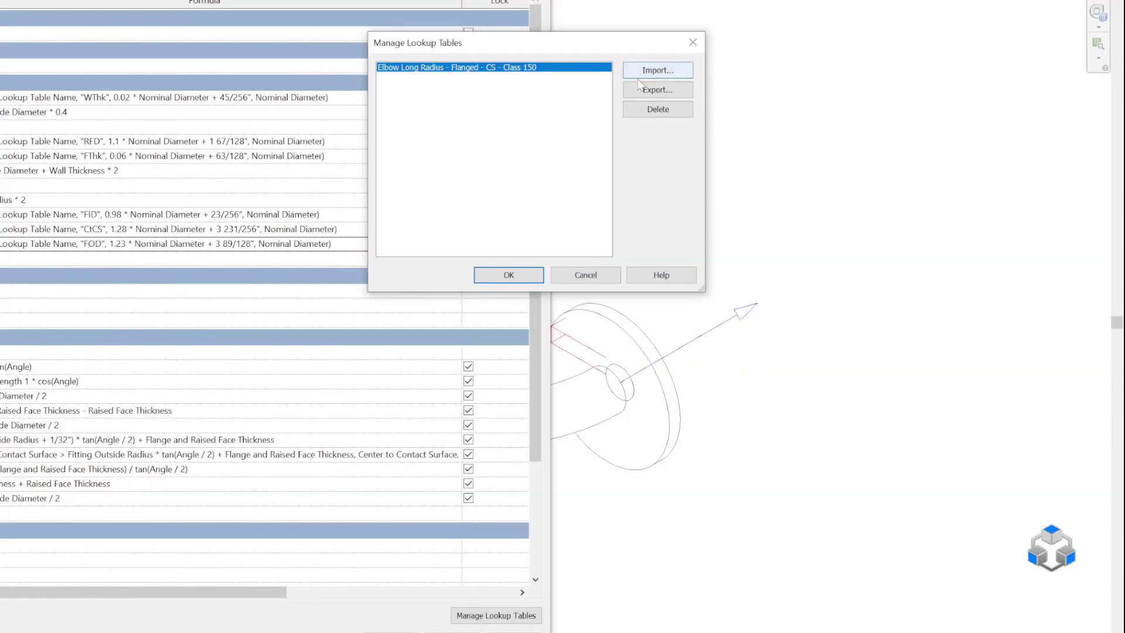
pyautogui.click(640, 88)
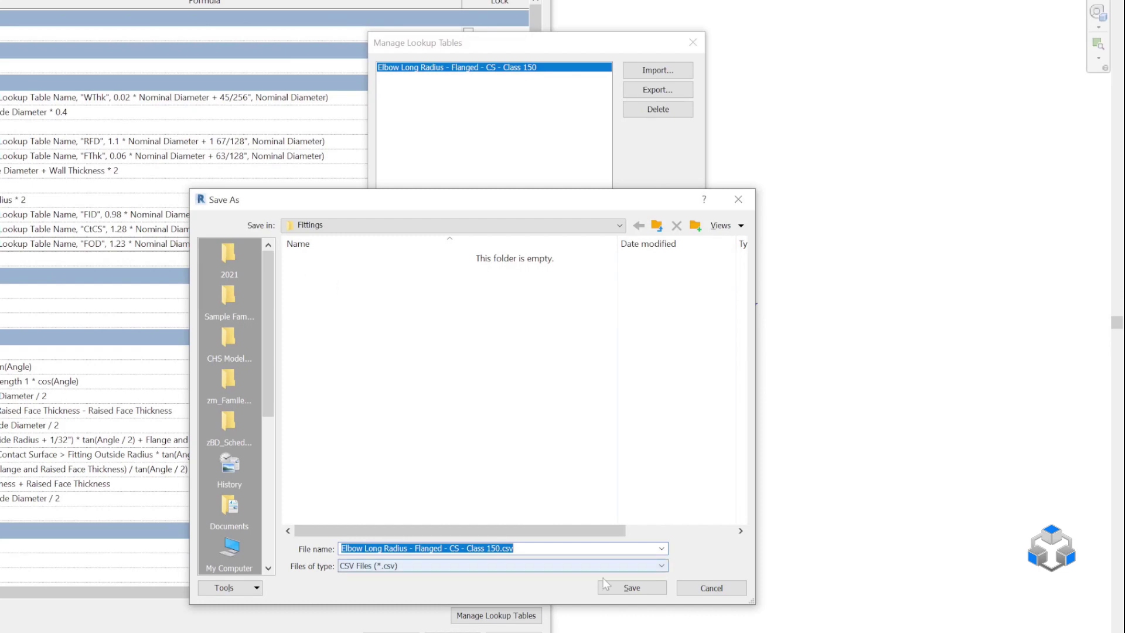
pyautogui.click(632, 589)
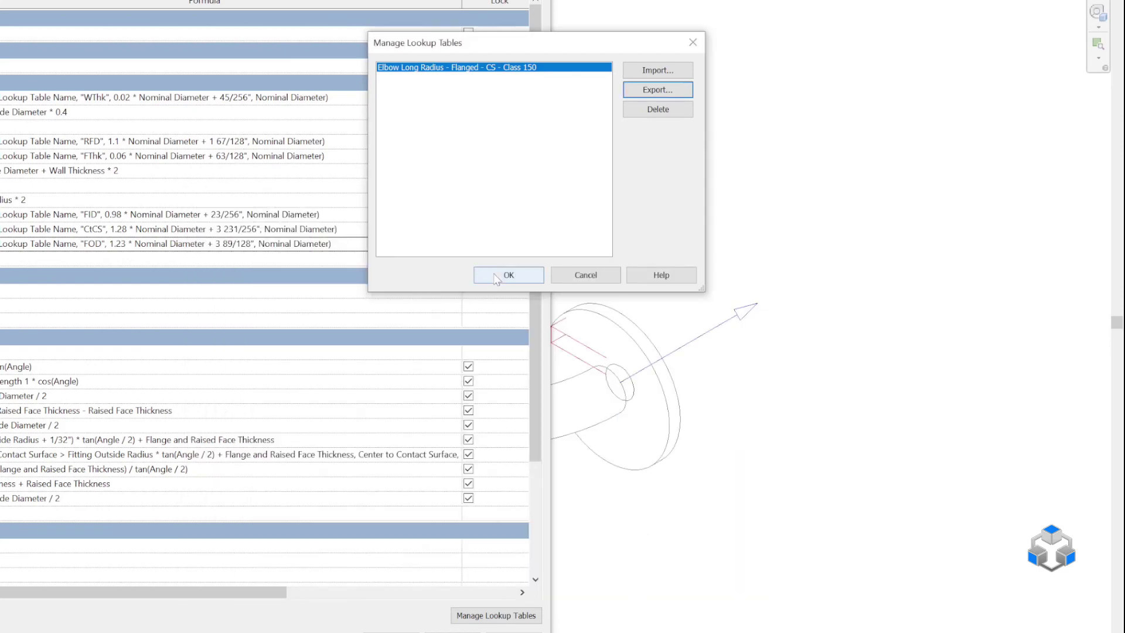
pyautogui.click(508, 275)
pyautogui.click(673, 523)
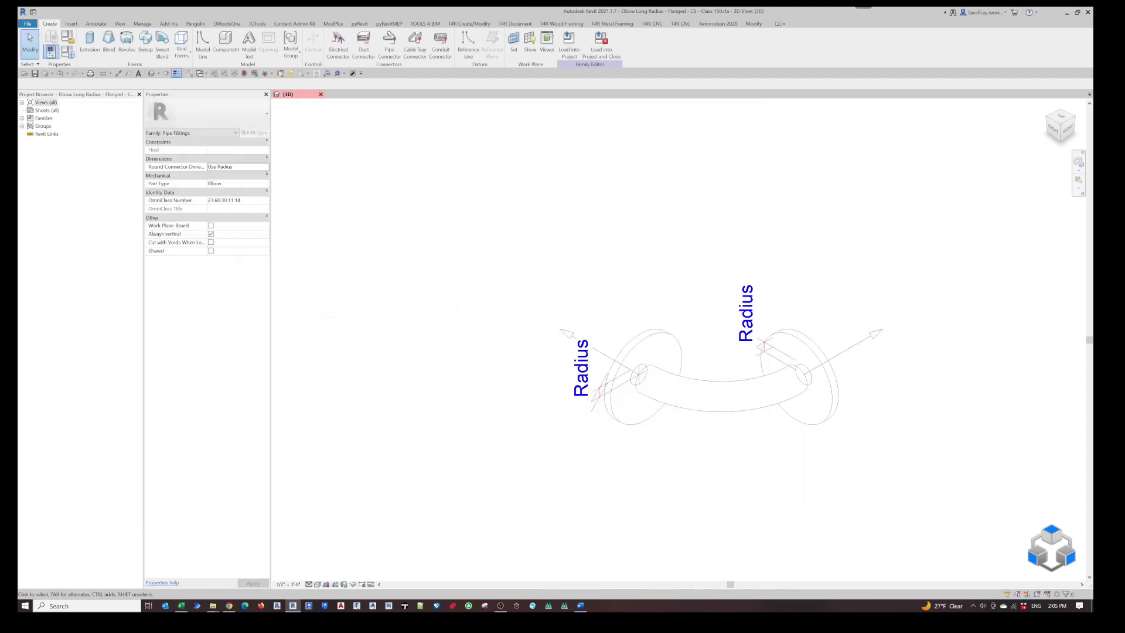
pyautogui.click(182, 608)
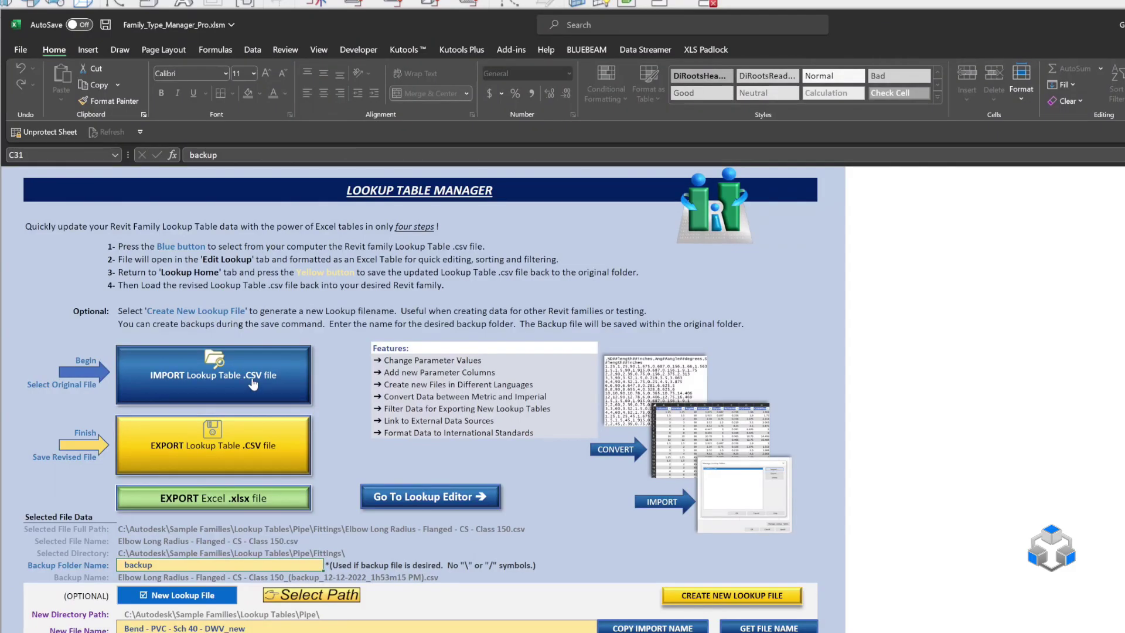
# Step: Import the Elbow Long Radius CSV into the Family Type Manager's Edit Lookup sheet
pyautogui.click(253, 383)
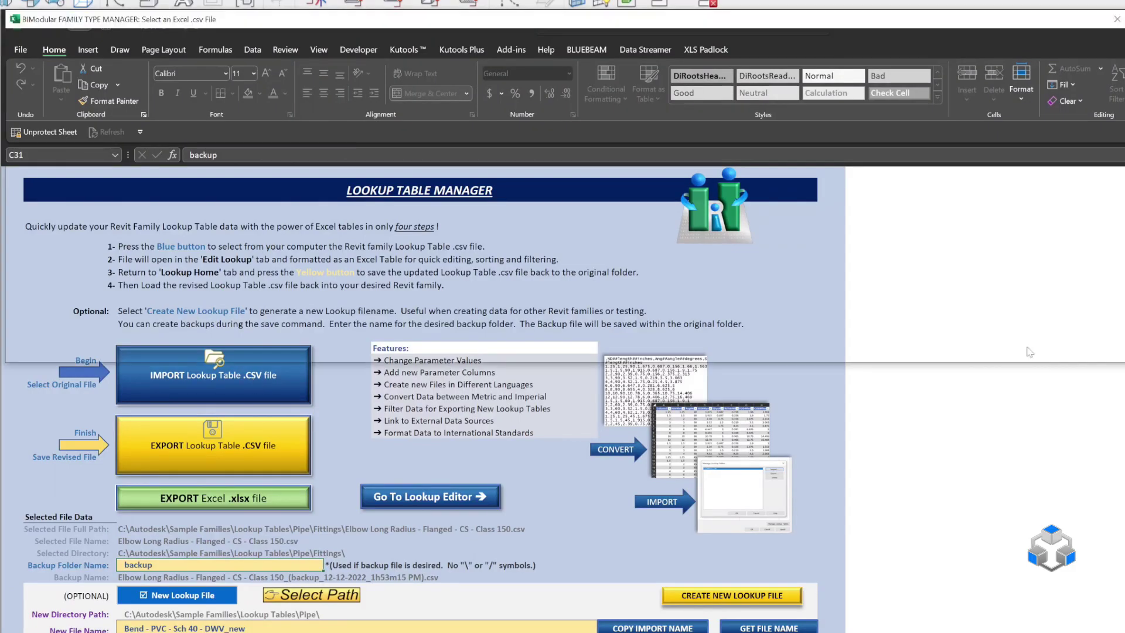
pyautogui.click(298, 103)
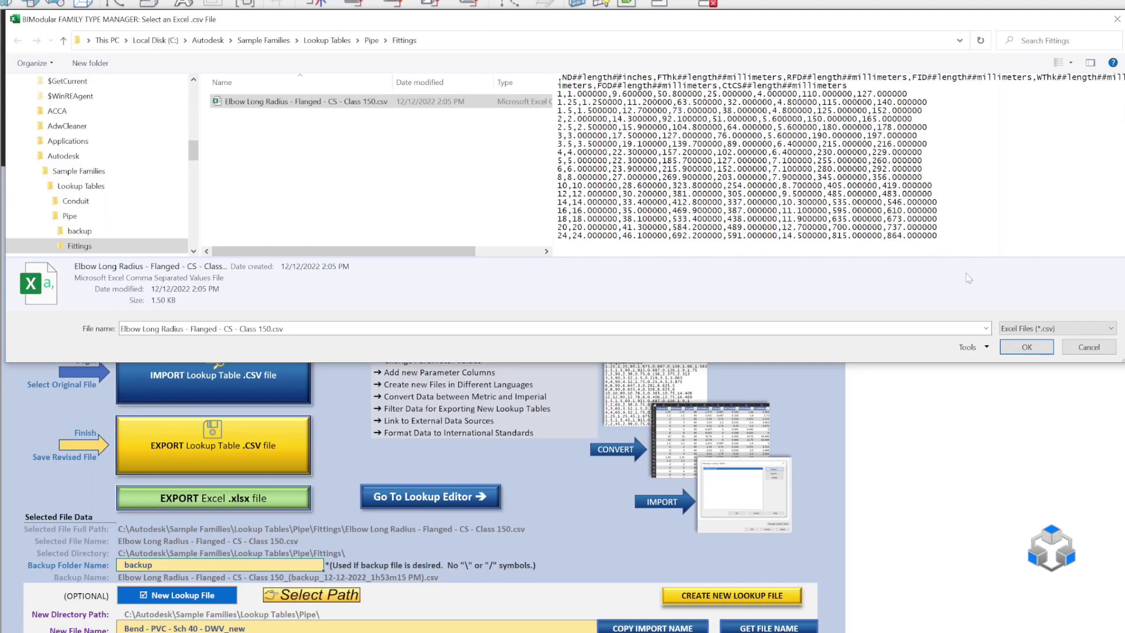
pyautogui.click(1026, 347)
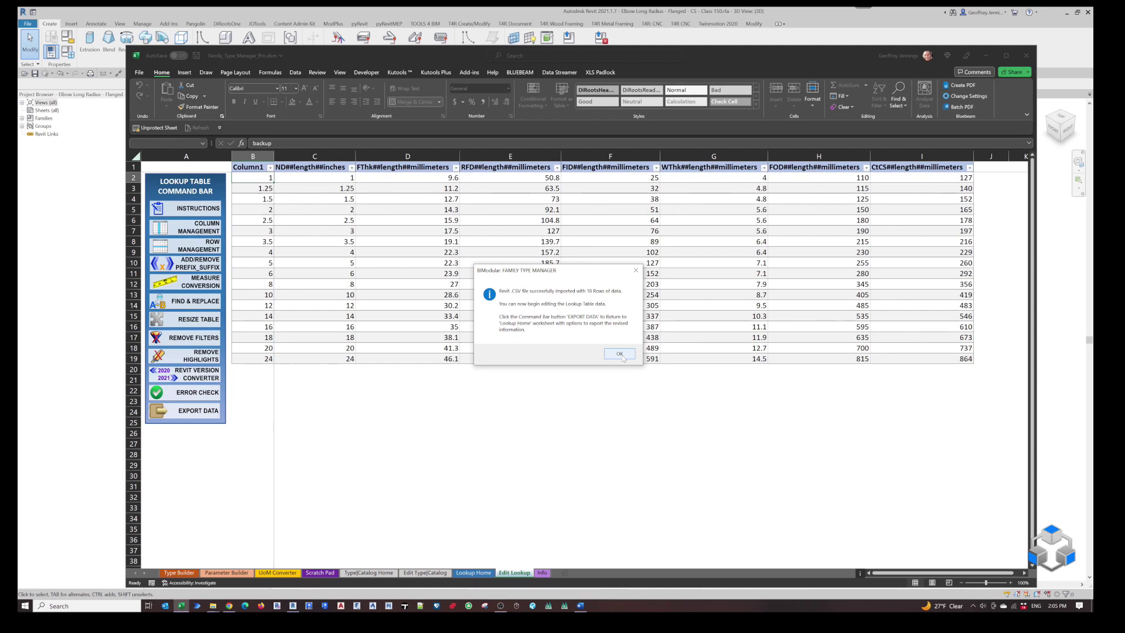
pyautogui.click(620, 355)
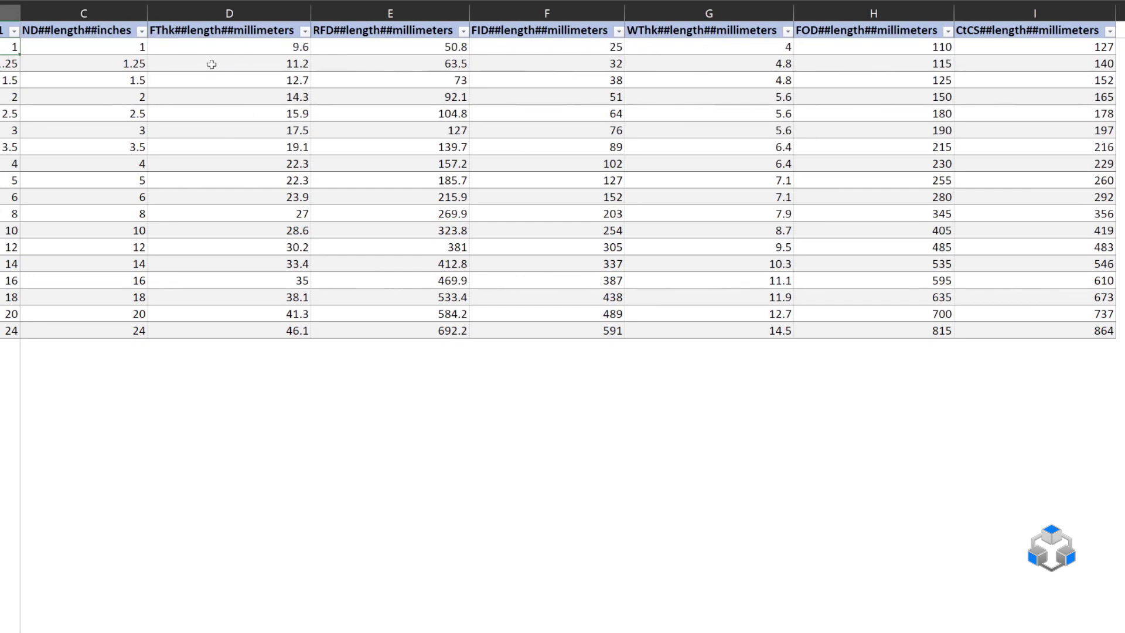
# Step: Copy cells D1:H19, the FThk, RFD, FID, WThk and FOD columns with headers
pyautogui.moveTo(211, 46)
pyautogui.mouseDown()
pyautogui.moveTo(967, 217)
pyautogui.moveTo(1019, 325)
pyautogui.mouseUp()
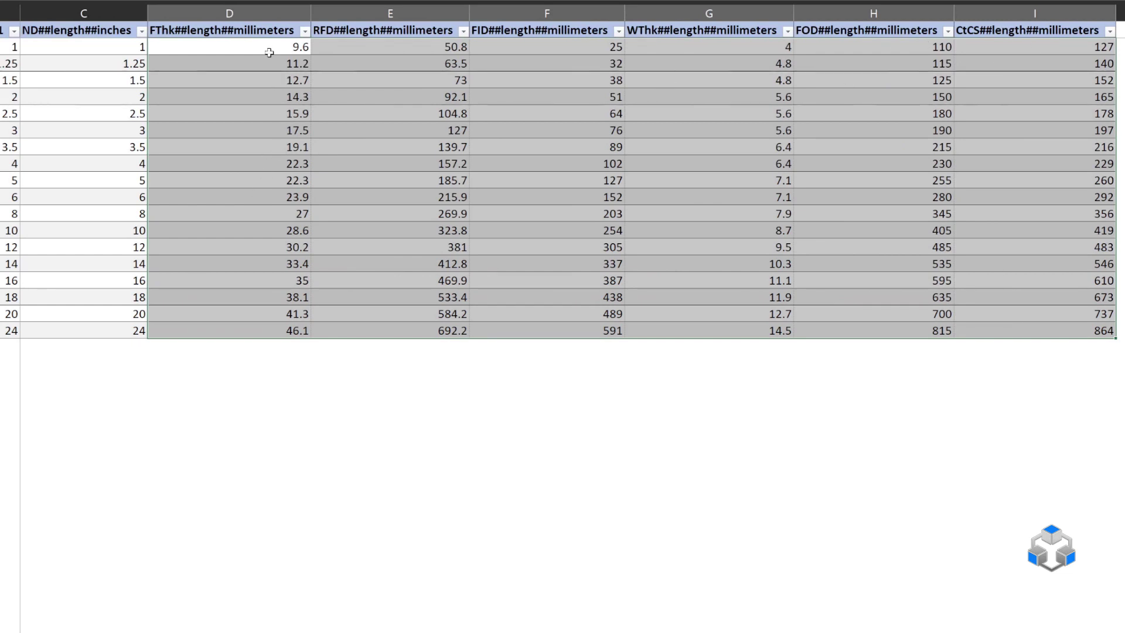
pyautogui.moveTo(266, 46); pyautogui.dragTo(873, 332)
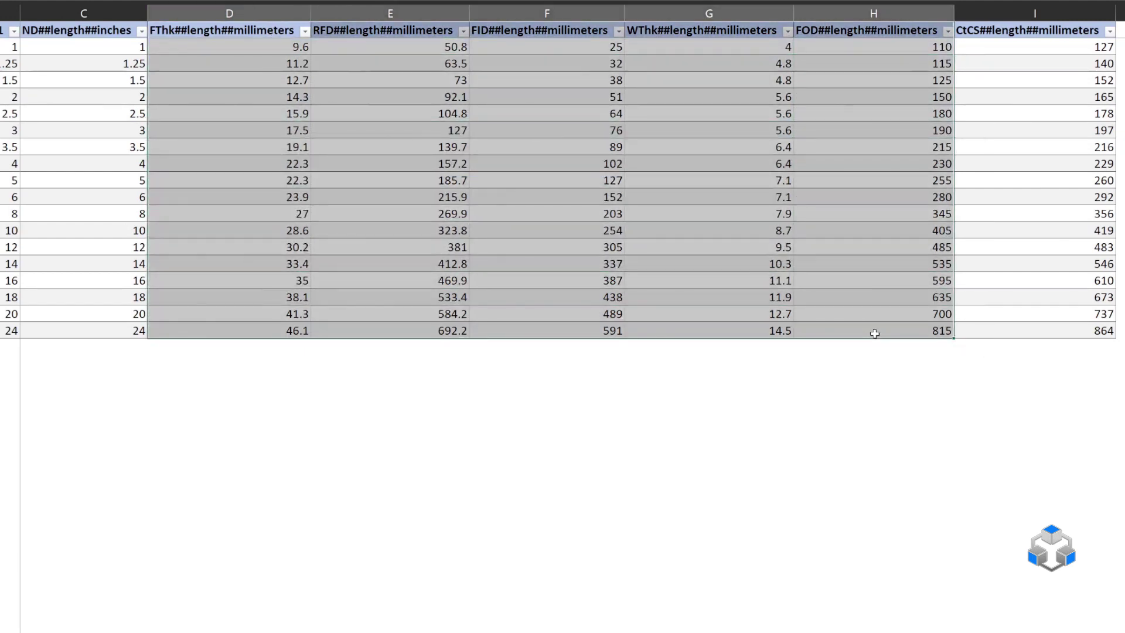
pyautogui.hotkey('ctrl', 'c')
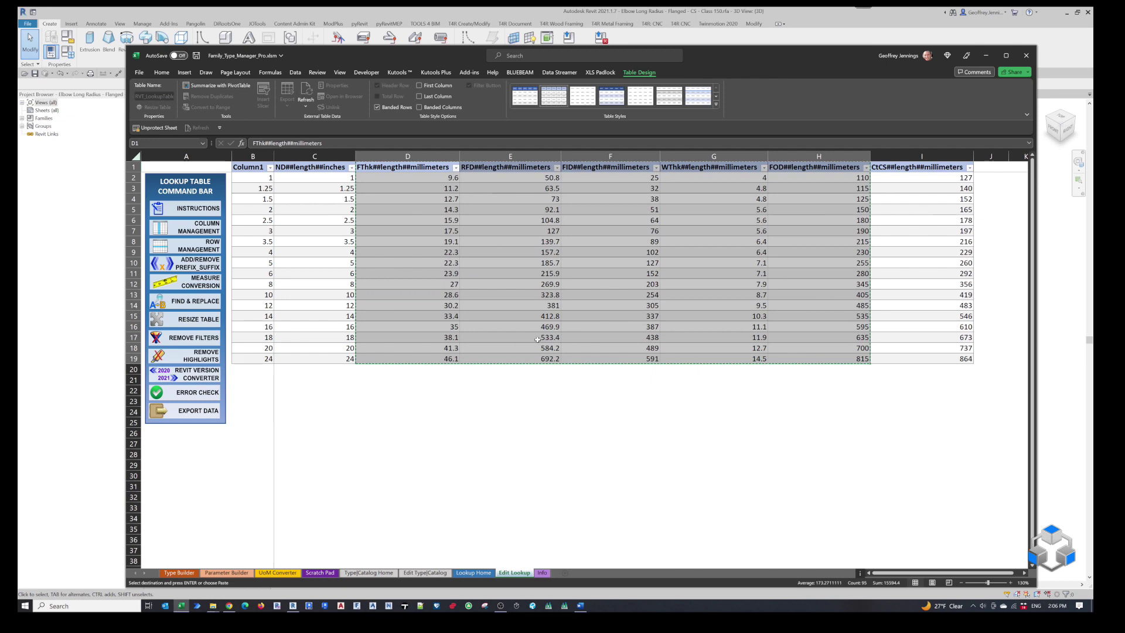
pyautogui.click(277, 572)
# Step: Paste the copied millimetre columns at cell B31 of the UoM Converter sheet
pyautogui.click(235, 414)
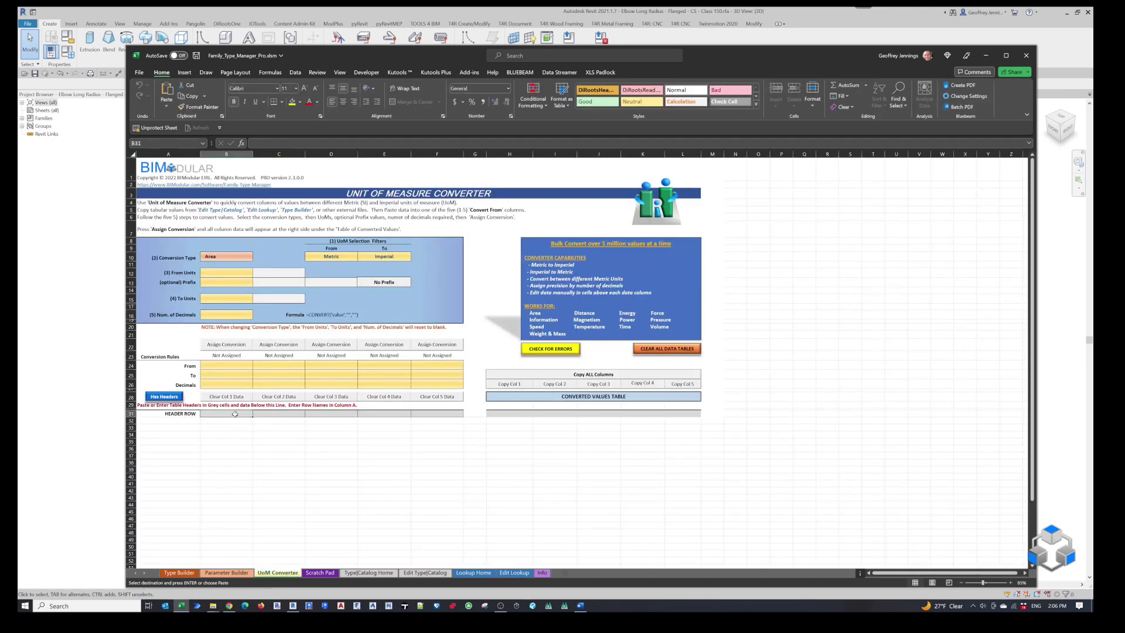
pyautogui.rightClick(235, 414)
pyautogui.click(275, 175)
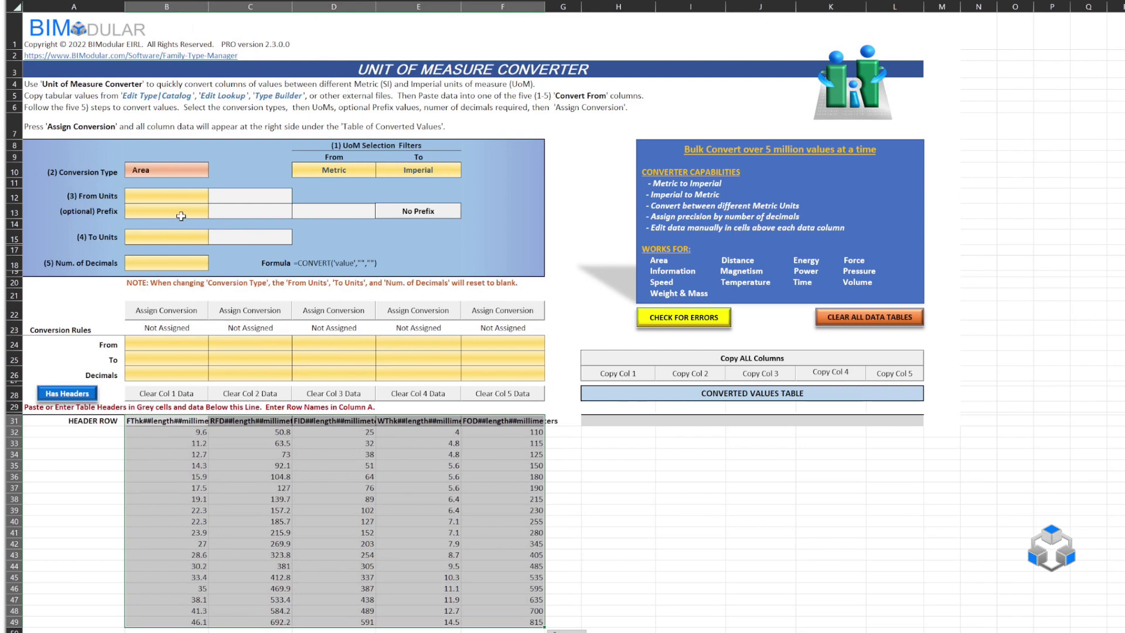
# Step: Set the conversion type to Distance, from Metric to Imperial
pyautogui.click(201, 170)
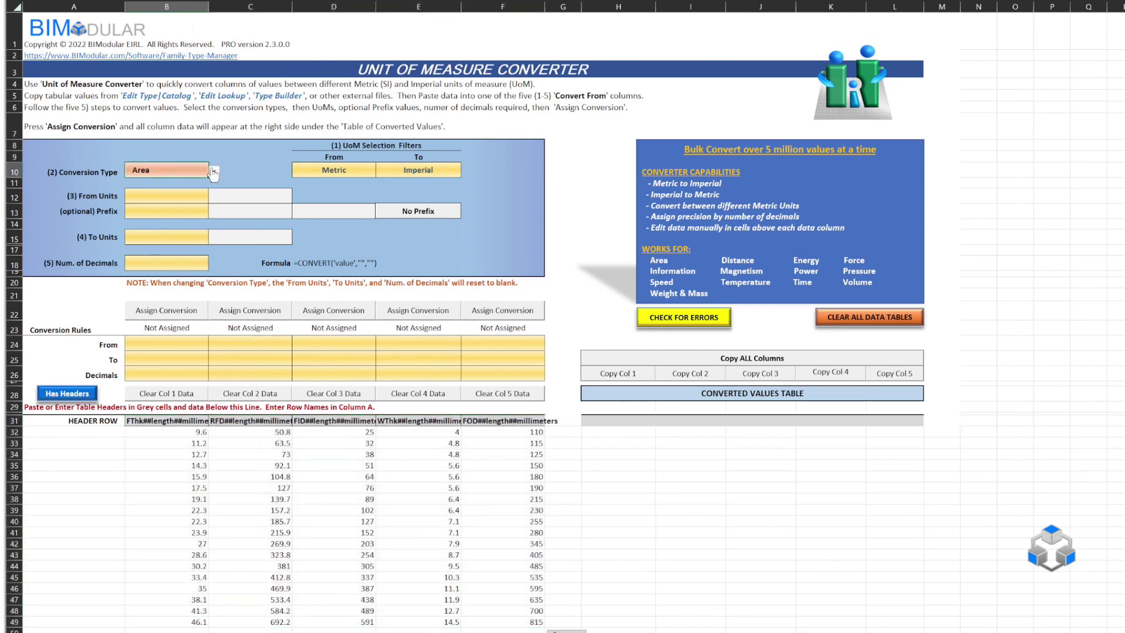
pyautogui.click(214, 171)
pyautogui.click(180, 190)
pyautogui.click(334, 173)
pyautogui.click(382, 172)
pyautogui.click(383, 174)
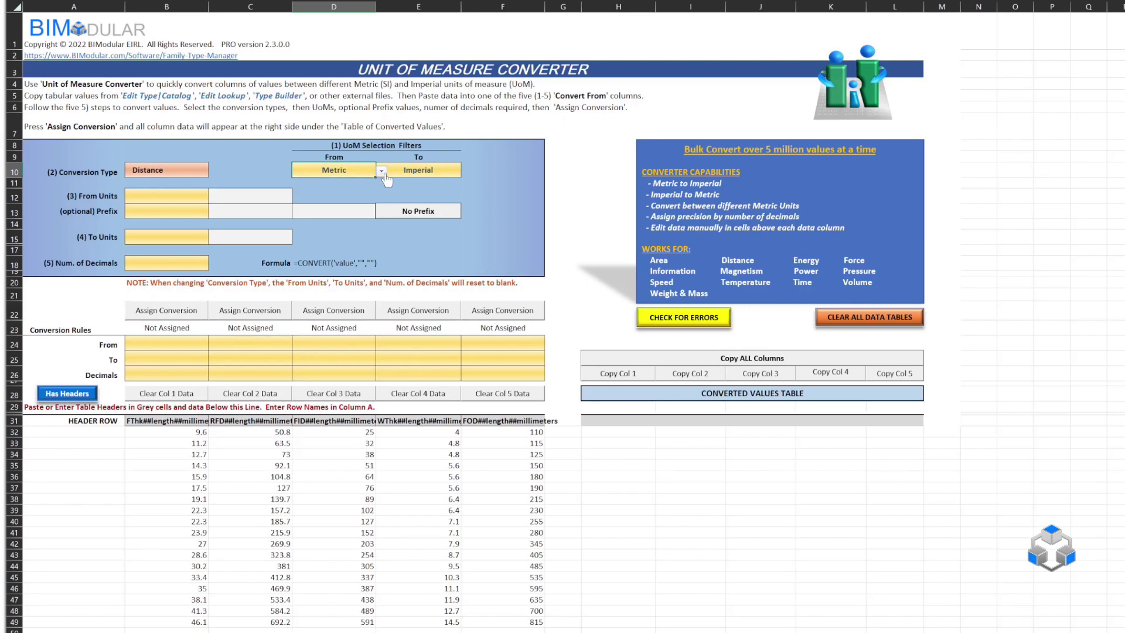
pyautogui.click(452, 170)
pyautogui.click(467, 171)
pyautogui.click(422, 181)
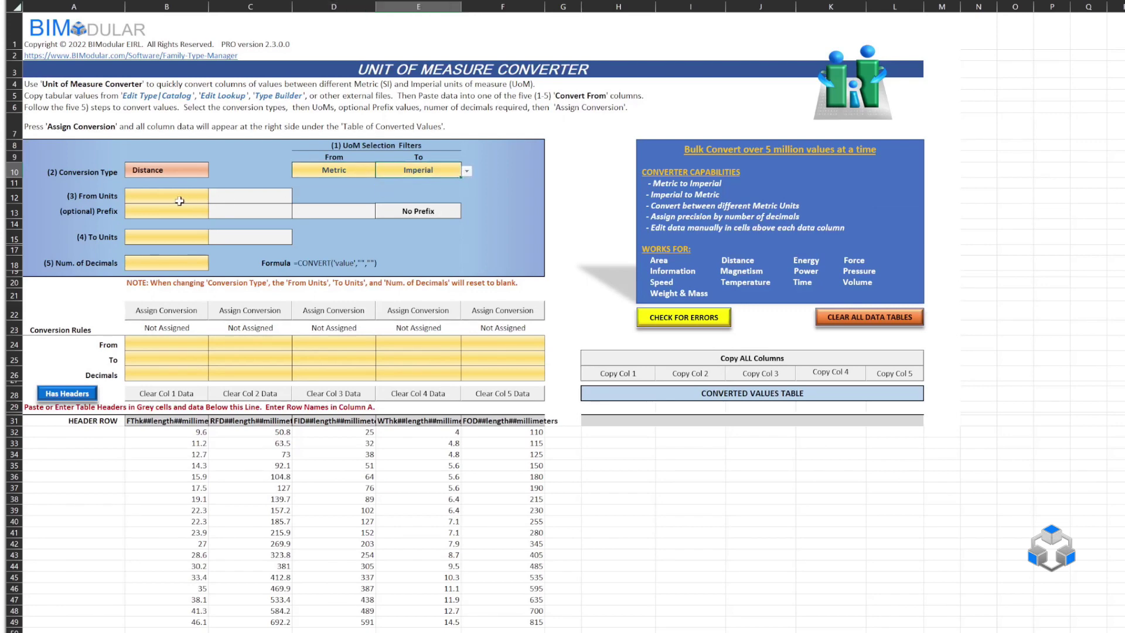
# Step: Convert from Meter with milli prefix to Inch, rounded to 3 decimals
pyautogui.click(179, 200)
pyautogui.click(214, 196)
pyautogui.click(194, 212)
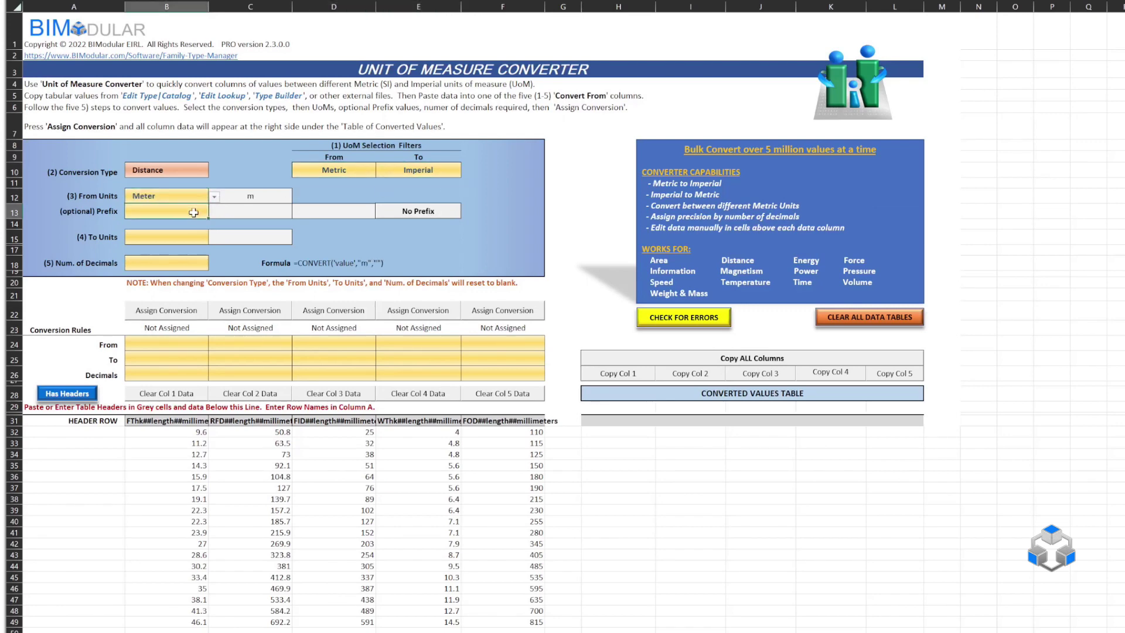
pyautogui.click(215, 212)
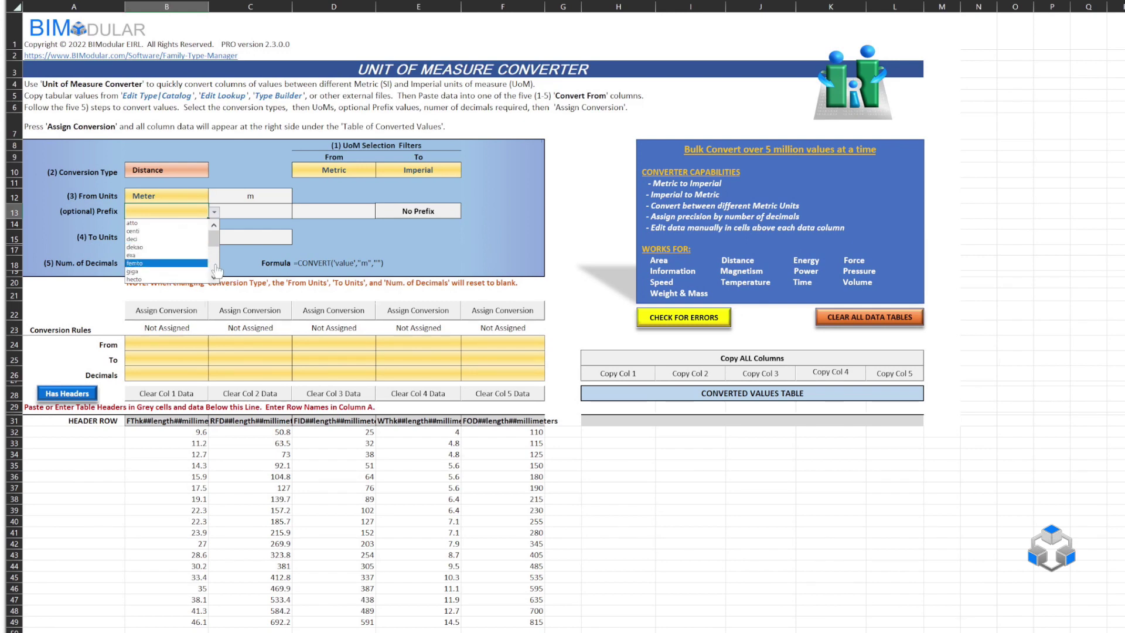
pyautogui.scroll(-2, 193, 252)
pyautogui.click(167, 253)
pyautogui.click(201, 243)
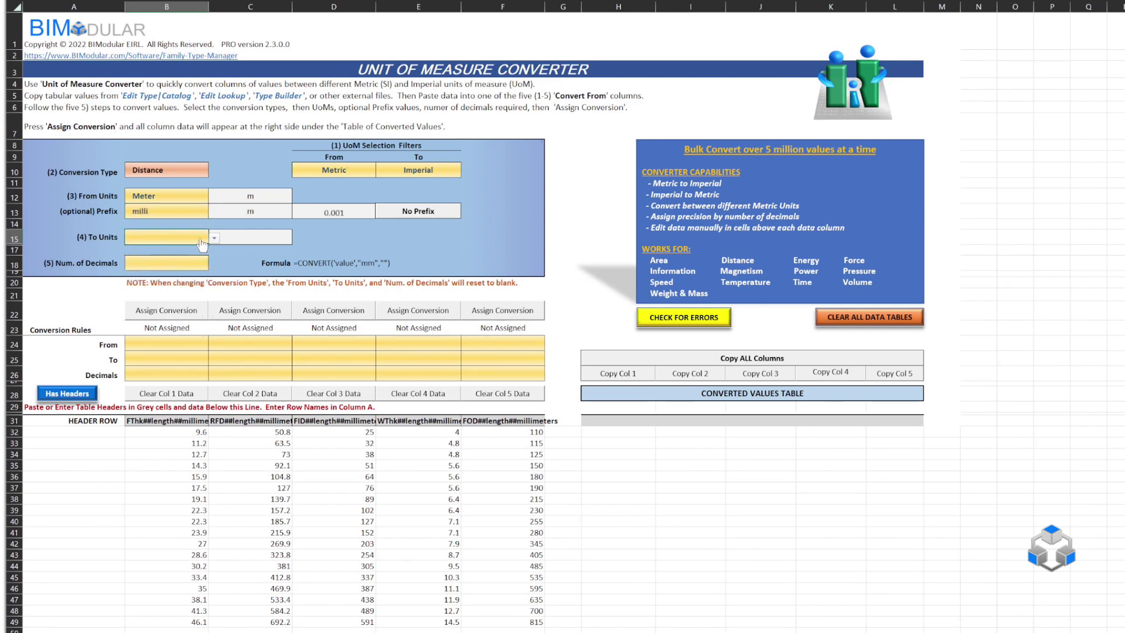
pyautogui.click(214, 238)
pyautogui.click(188, 263)
pyautogui.click(181, 264)
pyautogui.write('3')
pyautogui.press('Tab')
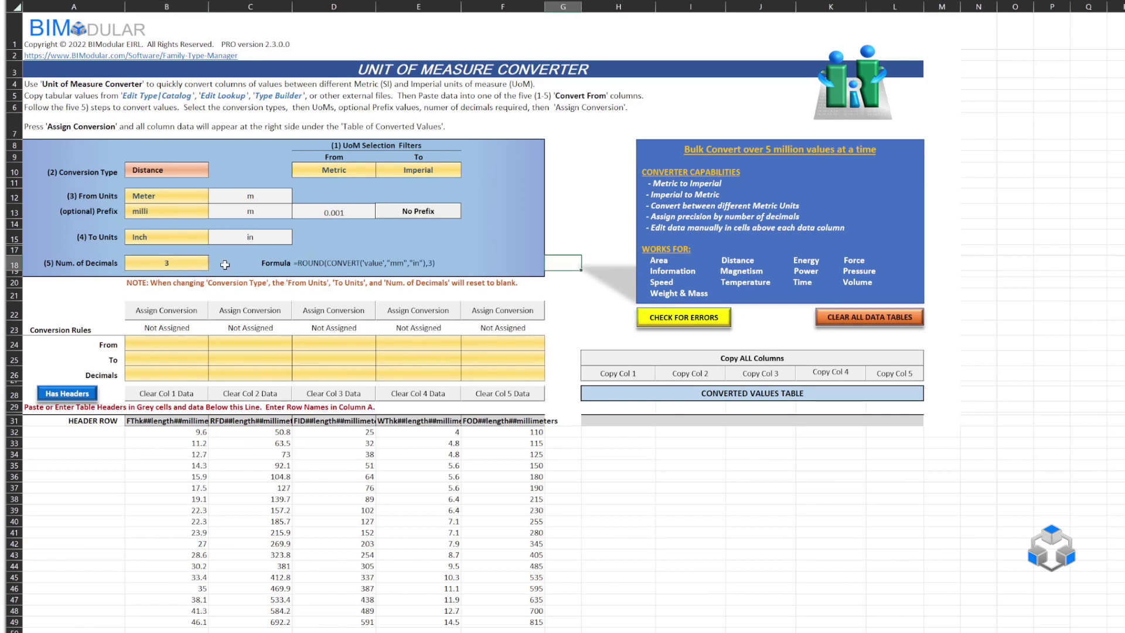
# Step: Assign the conversion to columns 1 through 5
pyautogui.click(175, 310)
pyautogui.click(251, 311)
pyautogui.click(334, 310)
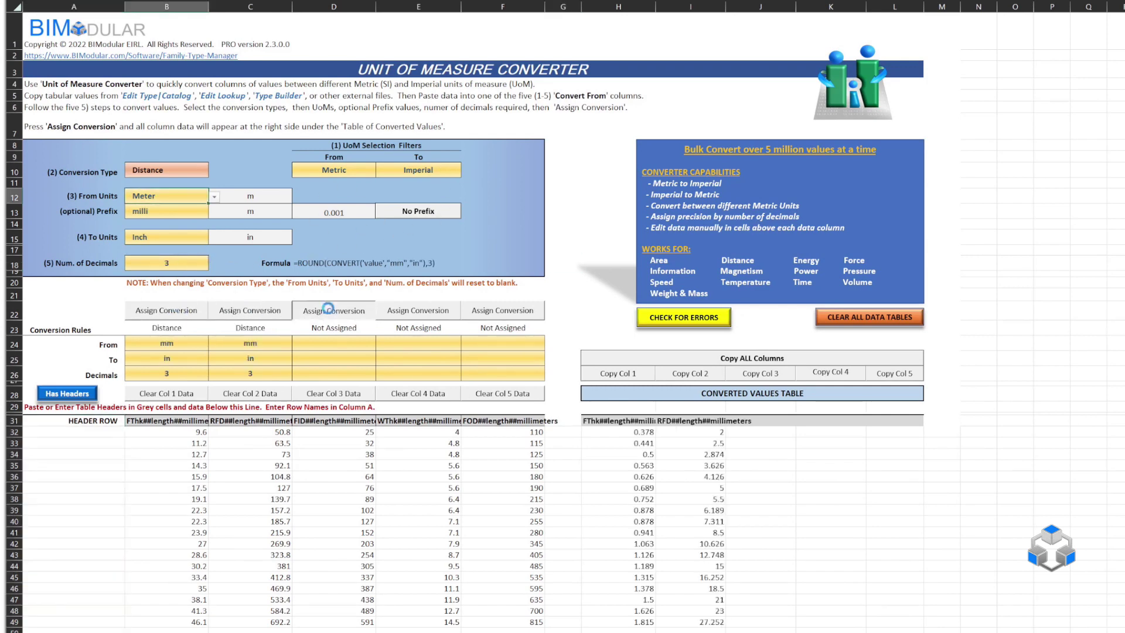
pyautogui.click(432, 312)
pyautogui.click(503, 310)
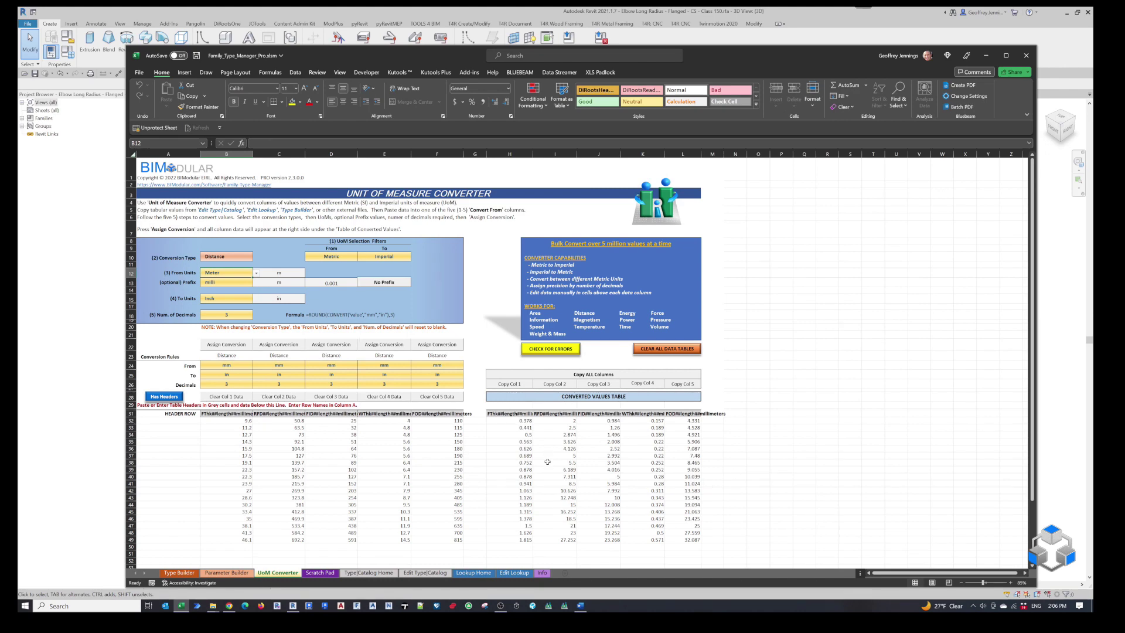
# Step: Copy all converted columns, with headers, into the Edit Lookup sheet
pyautogui.click(586, 375)
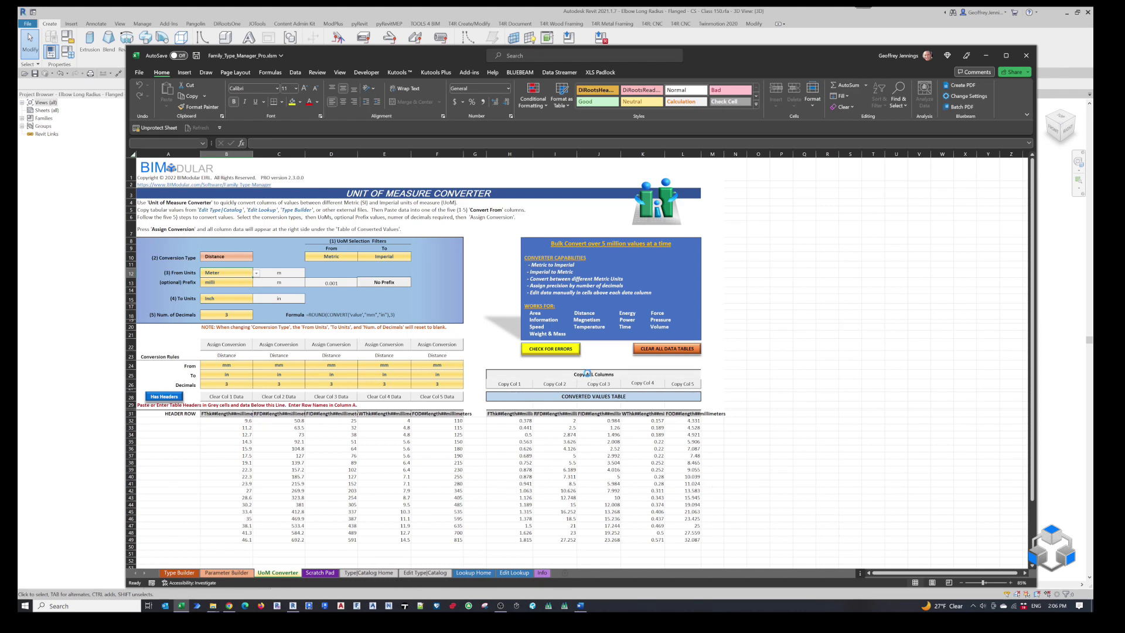
pyautogui.click(530, 257)
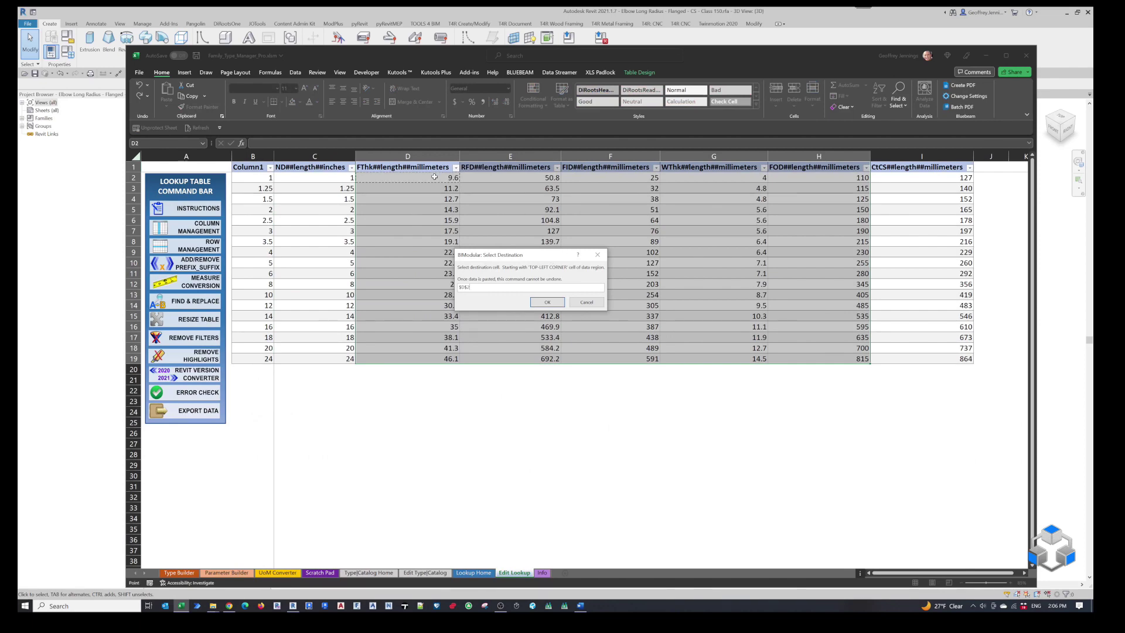
pyautogui.click(547, 302)
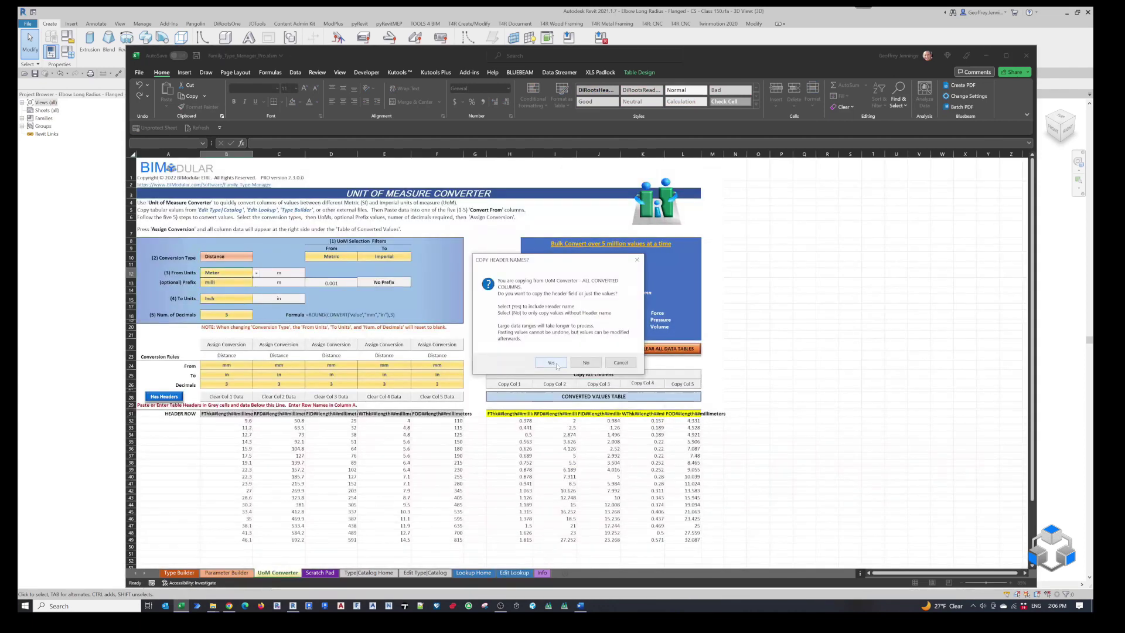
pyautogui.click(551, 362)
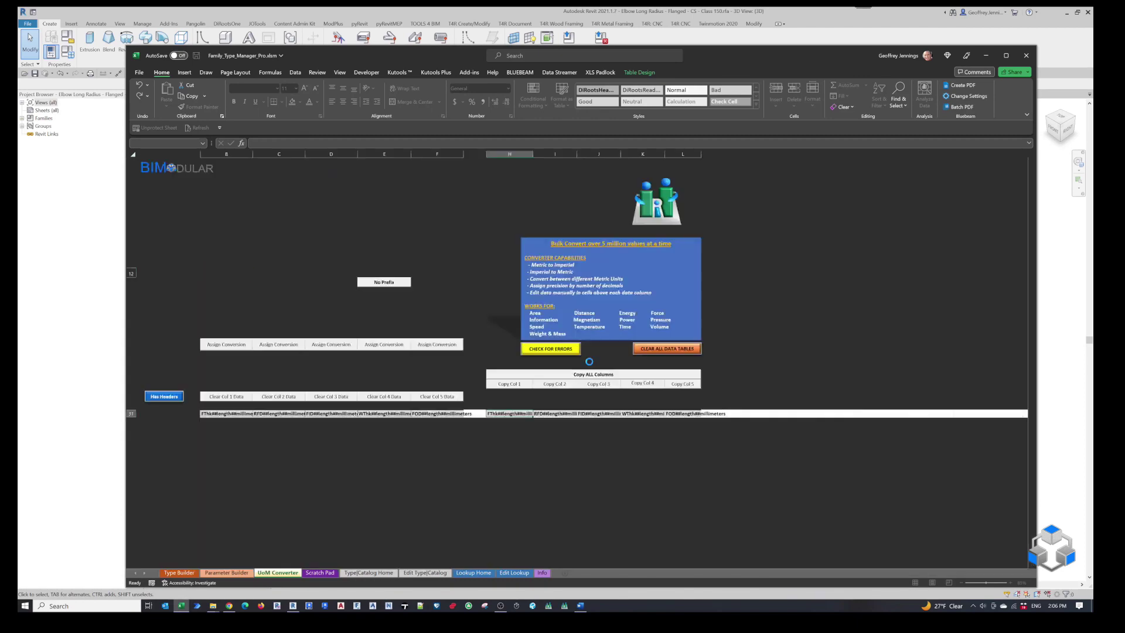
pyautogui.click(611, 339)
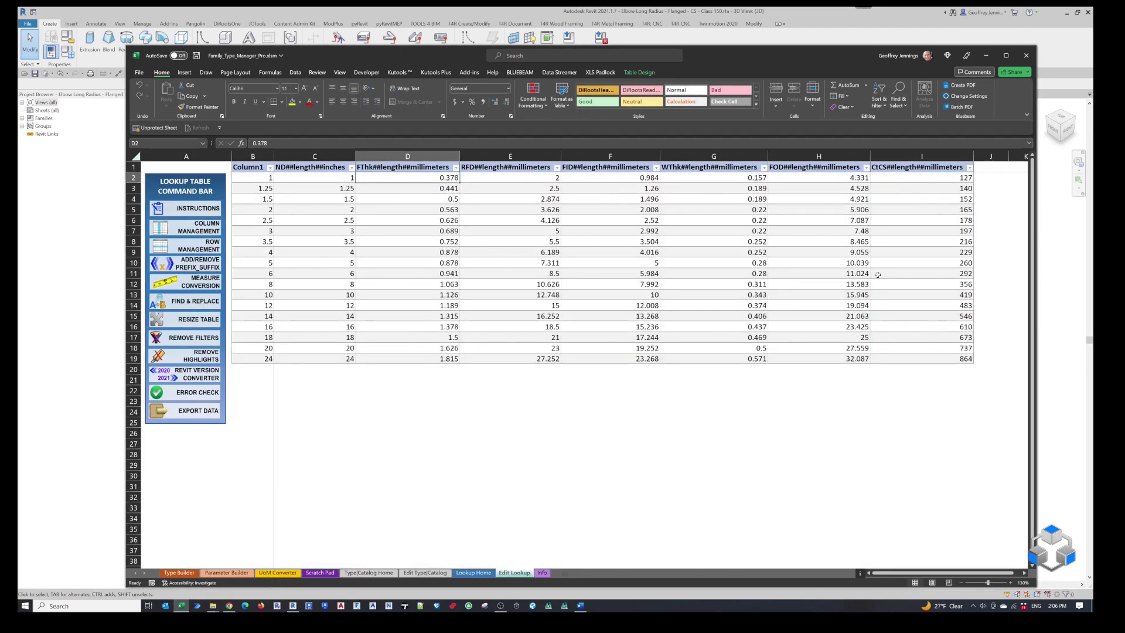
# Step: Select the CtCS column including its header
pyautogui.moveTo(913, 176); pyautogui.dragTo(914, 348)
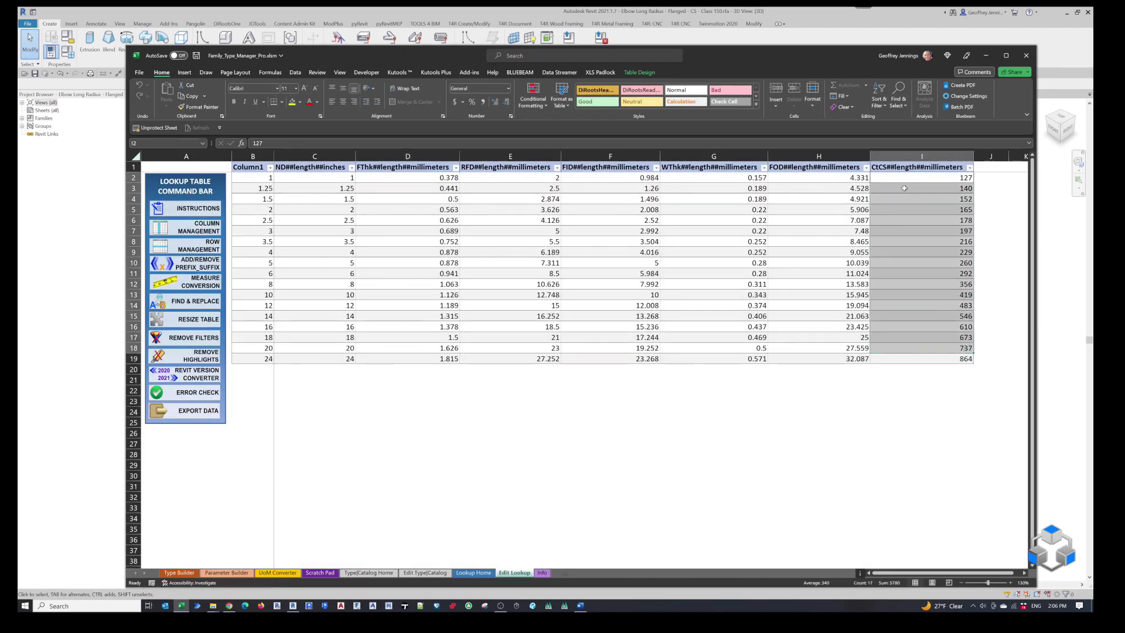
pyautogui.click(905, 168)
pyautogui.moveTo(906, 169)
pyautogui.mouseDown()
pyautogui.moveTo(909, 368)
pyautogui.moveTo(909, 356)
pyautogui.mouseUp()
# Step: Paste the CtCS column at B31 in the UoM Converter and convert it to inches
pyautogui.hotkey('ctrl', 'c')
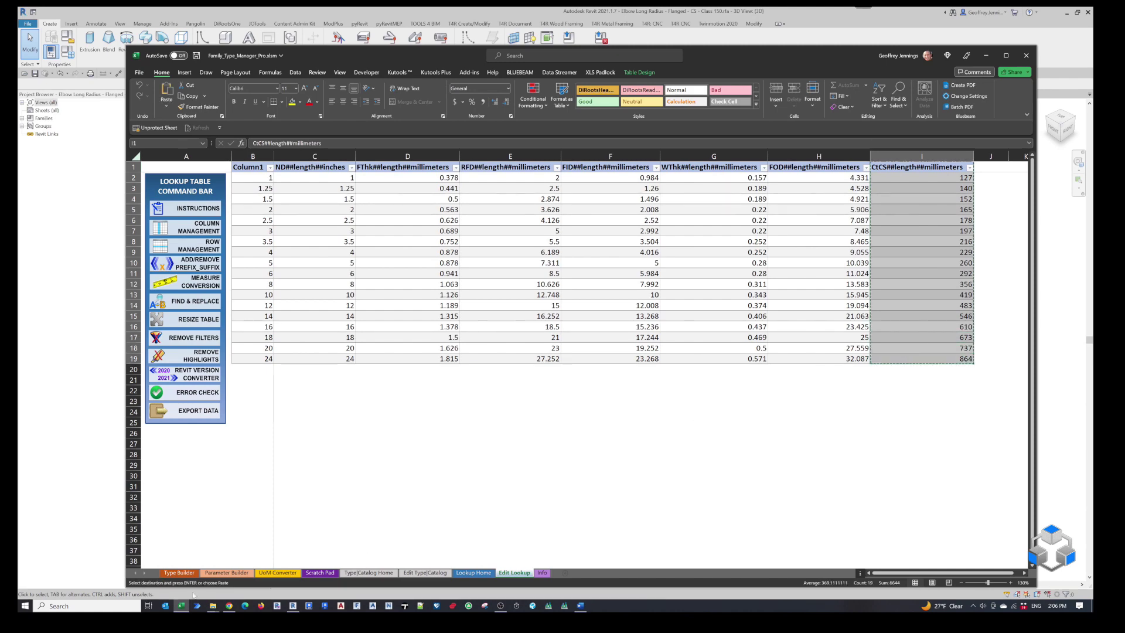
pyautogui.click(278, 573)
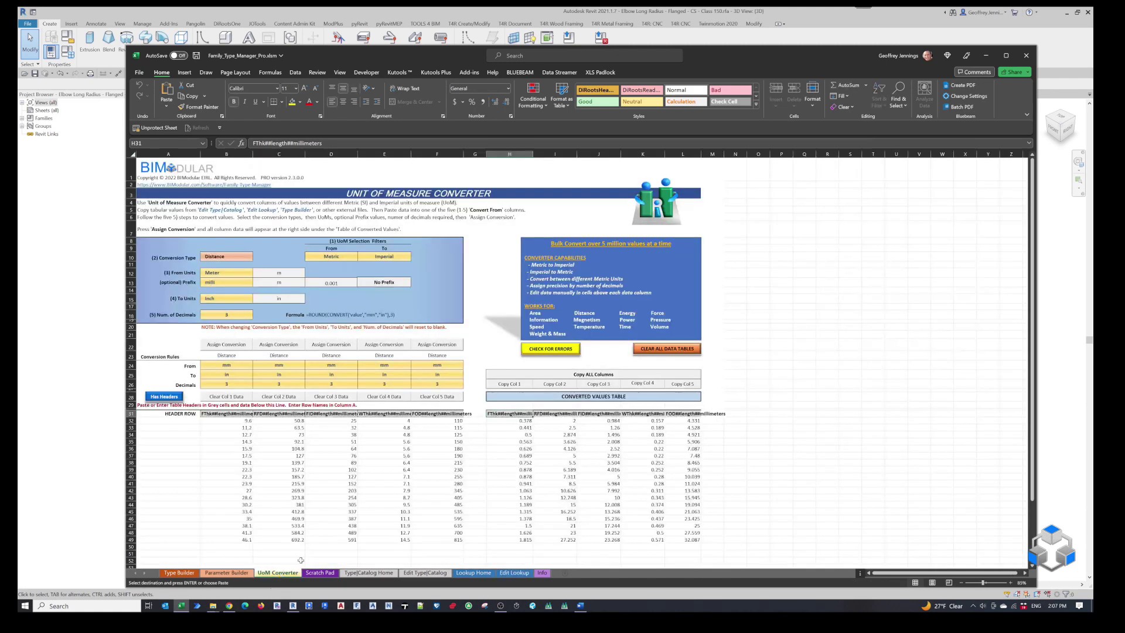
pyautogui.rightClick(235, 416)
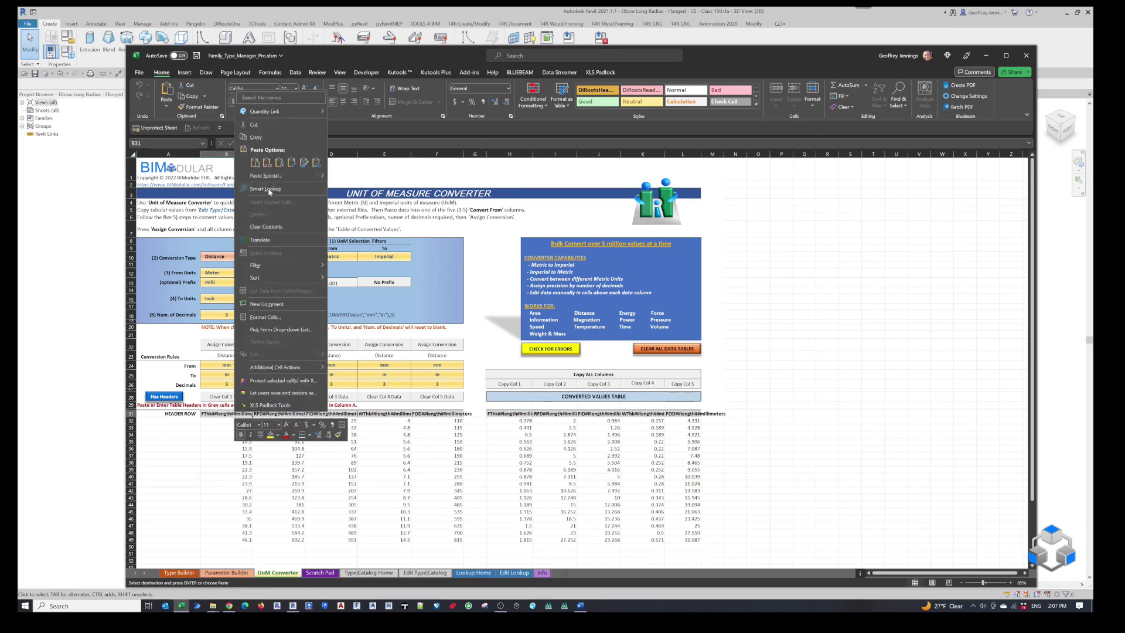
pyautogui.click(267, 162)
pyautogui.click(234, 345)
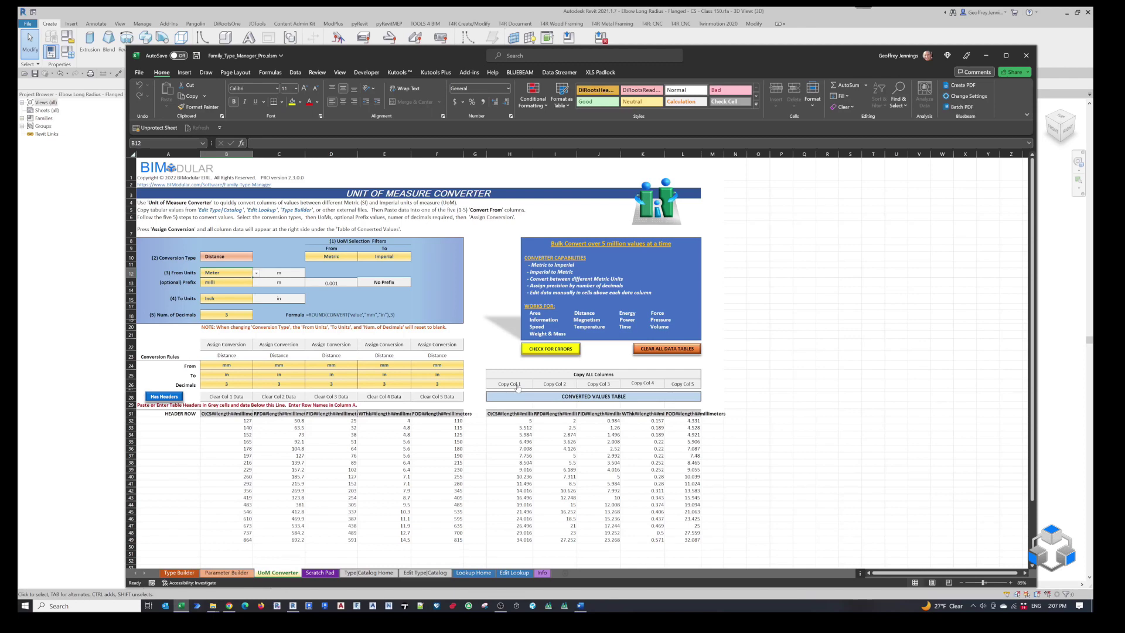
# Step: Copy the converted column back to Edit Lookup cell I2 without headers
pyautogui.click(509, 384)
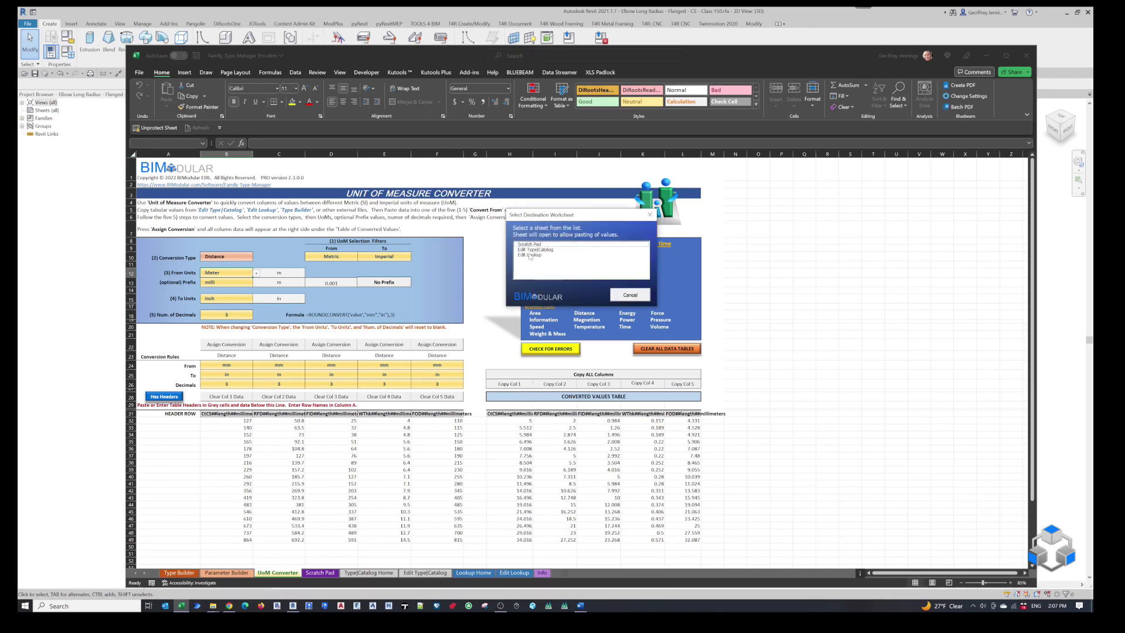
pyautogui.click(530, 255)
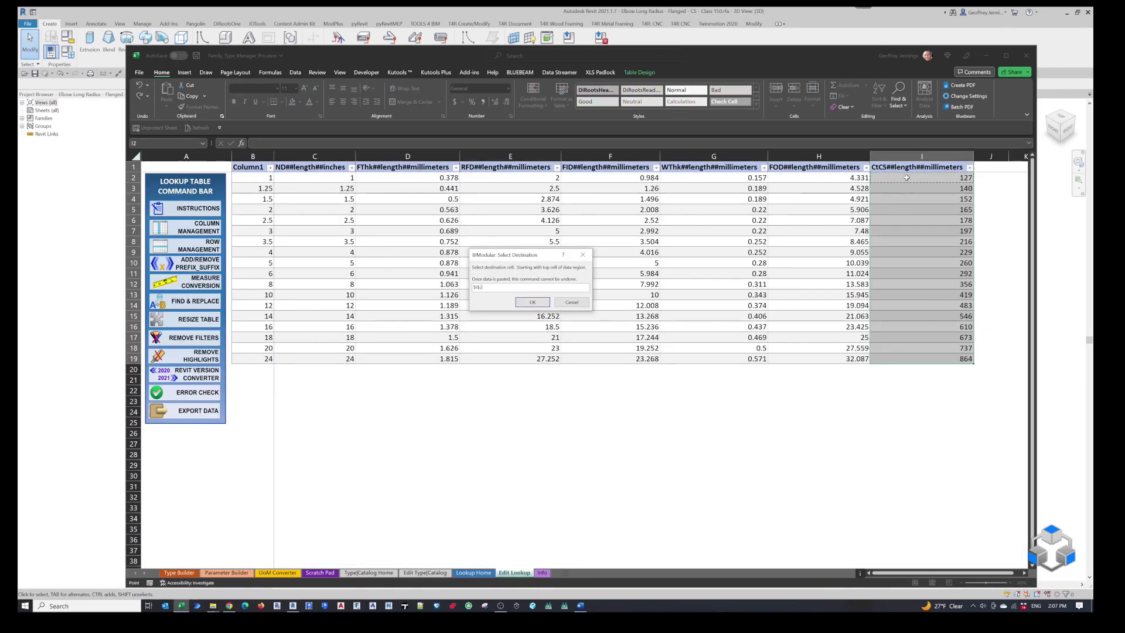
pyautogui.click(532, 301)
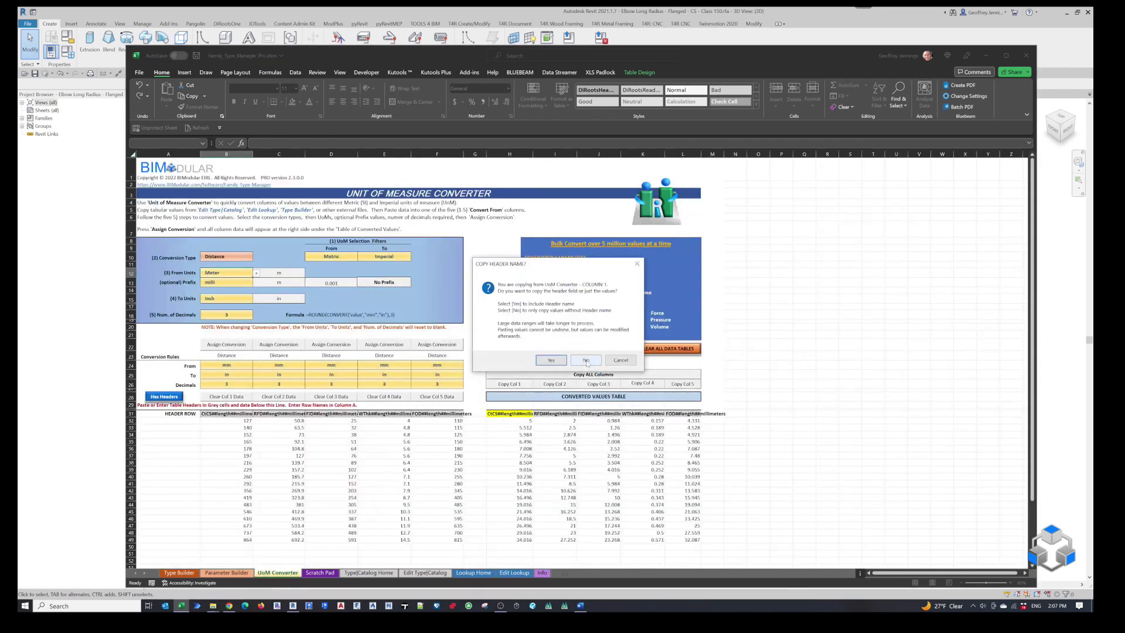
pyautogui.click(586, 361)
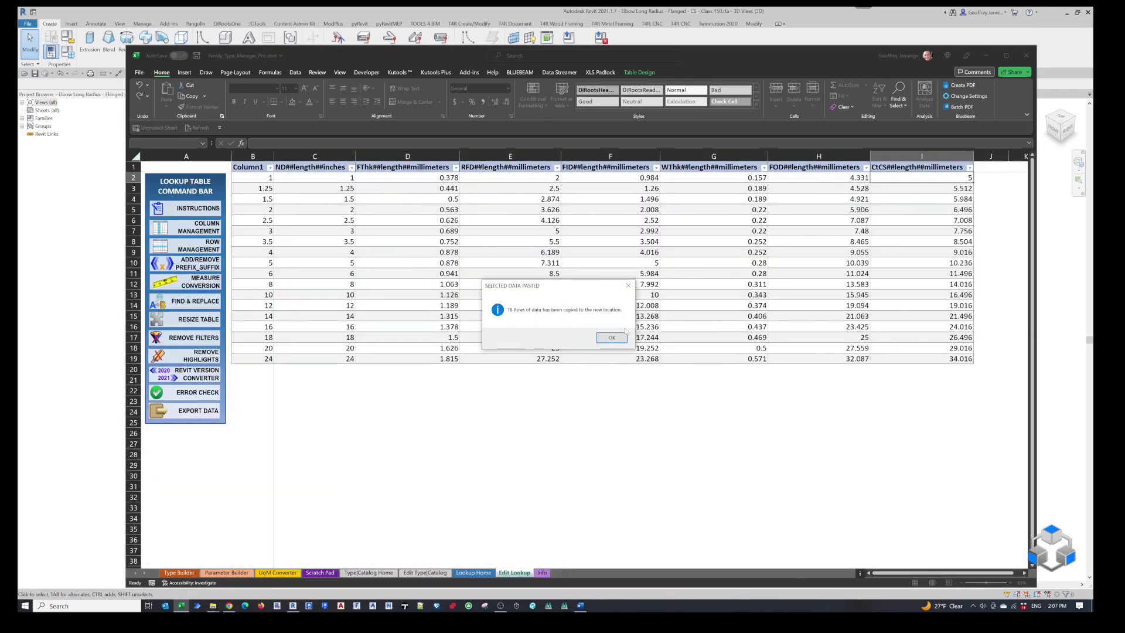
pyautogui.click(615, 336)
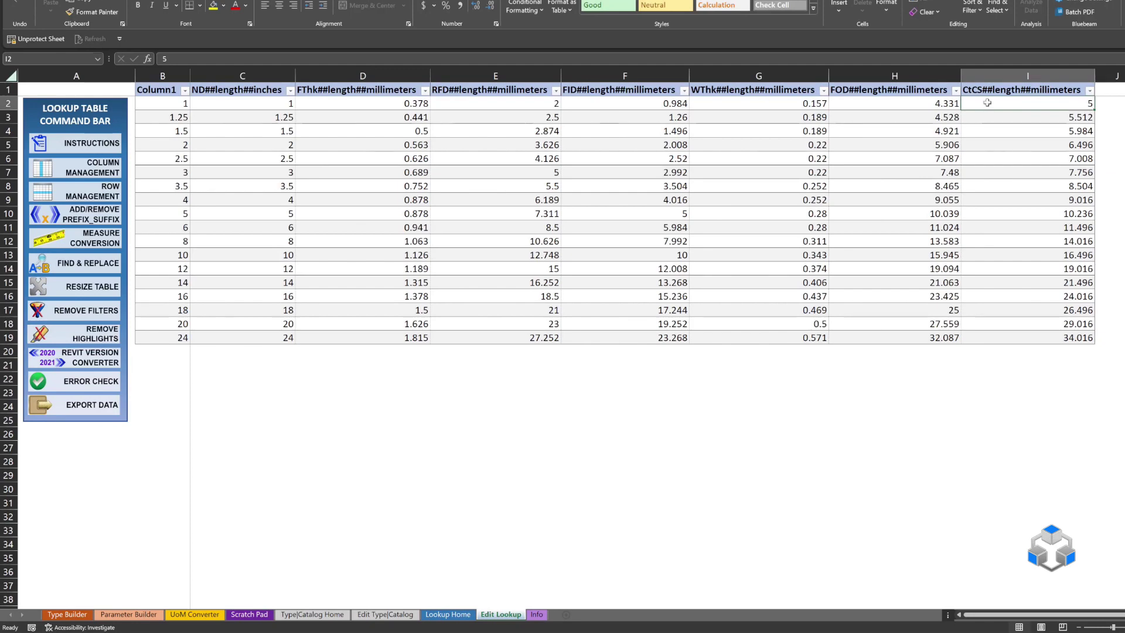
pyautogui.click(102, 264)
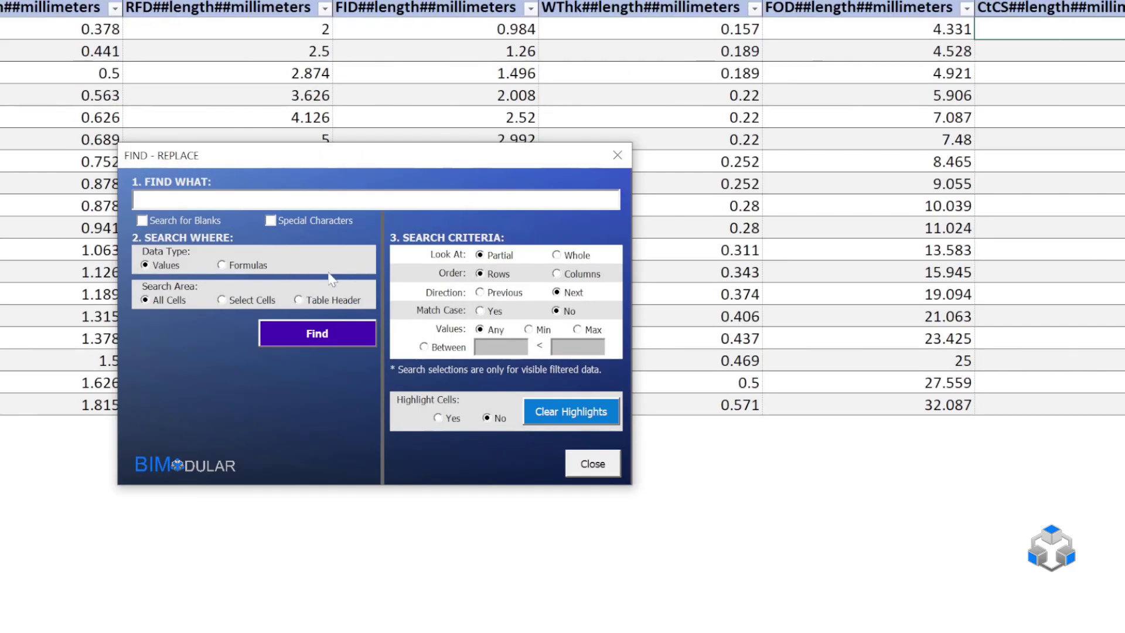
# Step: Search the table headers for 'millimeters' and mark all six matching headers for replacement
pyautogui.write('millimeters')
pyautogui.click(319, 300)
pyautogui.click(319, 346)
pyautogui.click(389, 408)
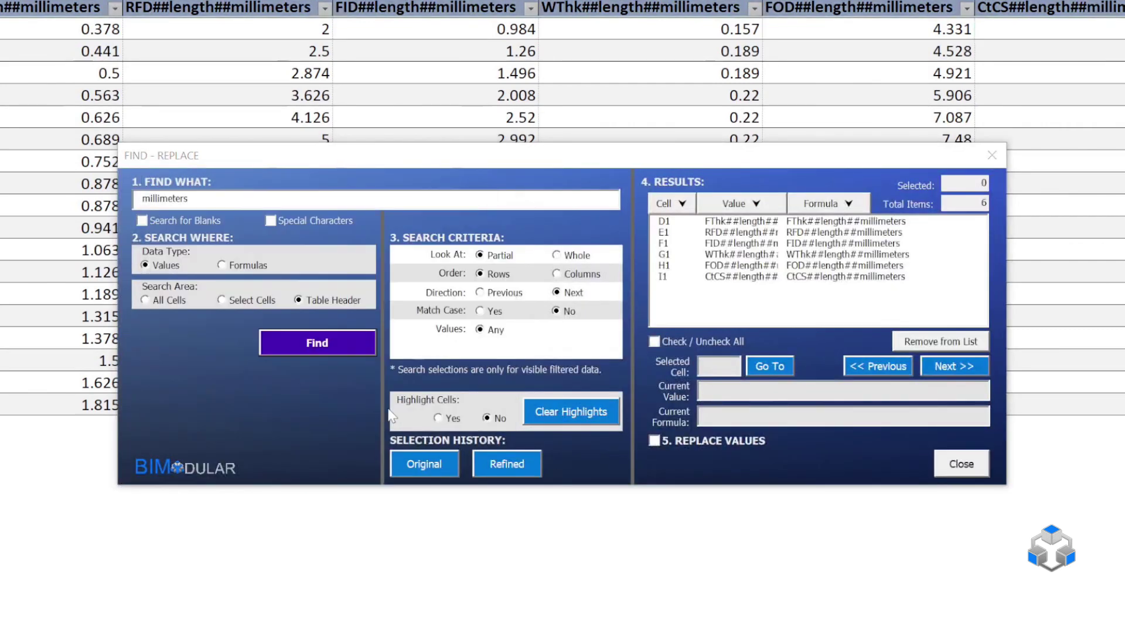
pyautogui.moveTo(756, 221); pyautogui.dragTo(759, 295)
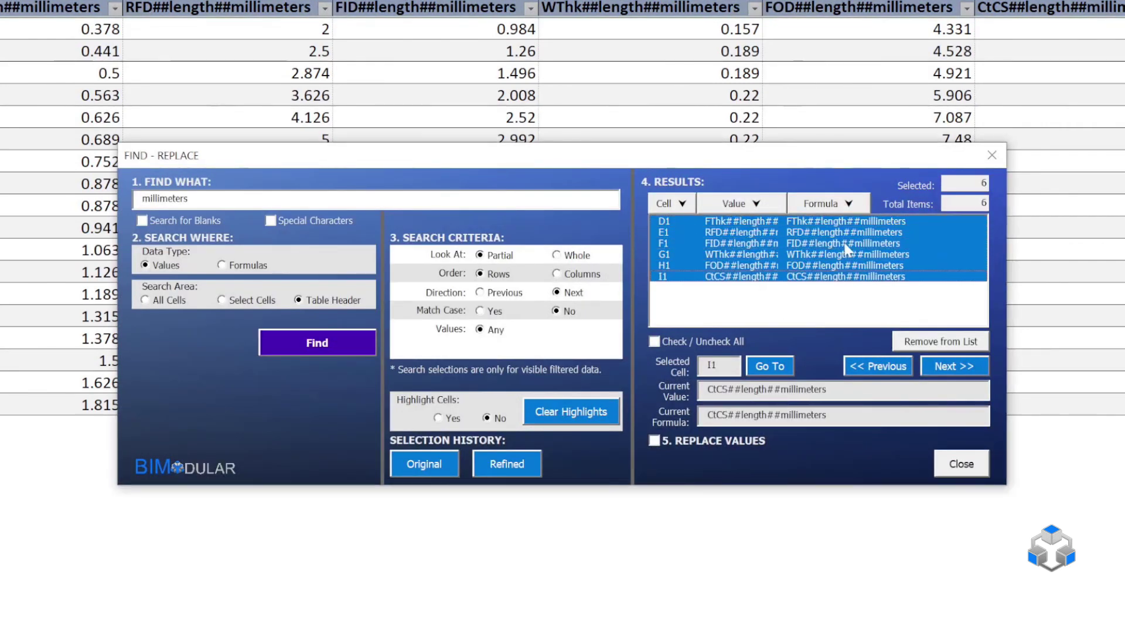
pyautogui.click(682, 341)
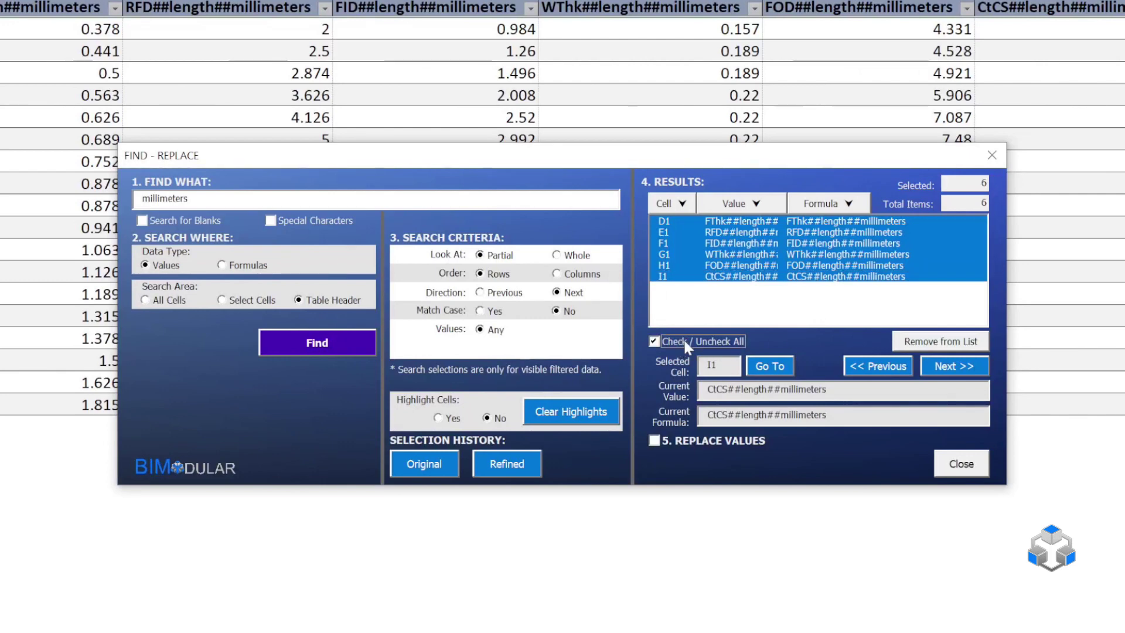
# Step: Replace 'millimeters' with 'inches' in the six marked headers and close Find-Replace
pyautogui.click(723, 440)
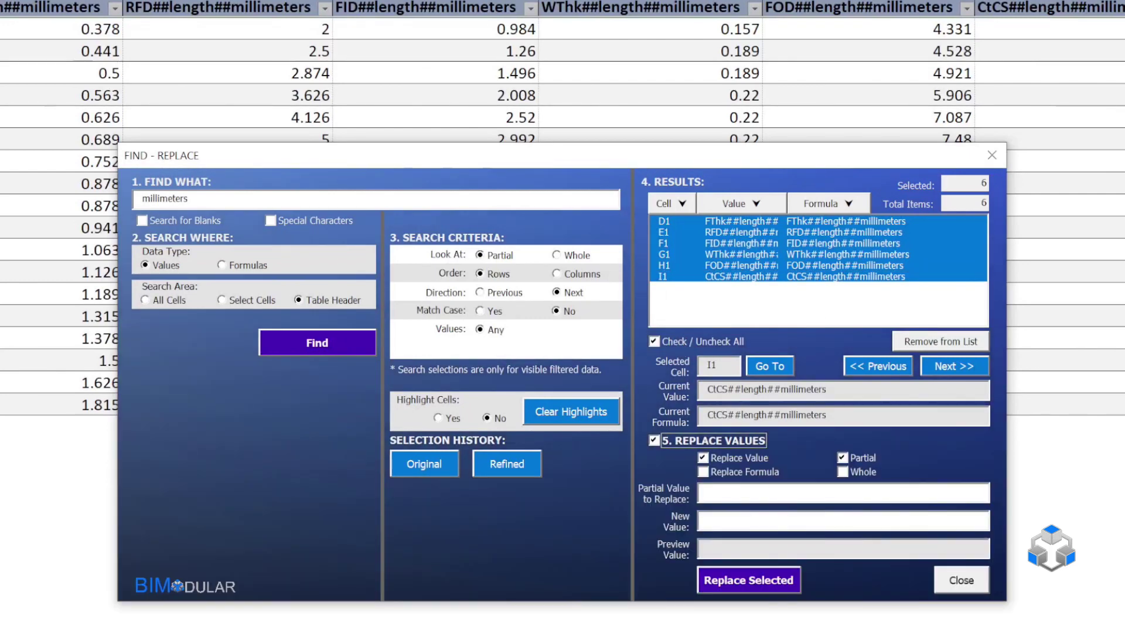
pyautogui.moveTo(788, 415); pyautogui.dragTo(826, 414)
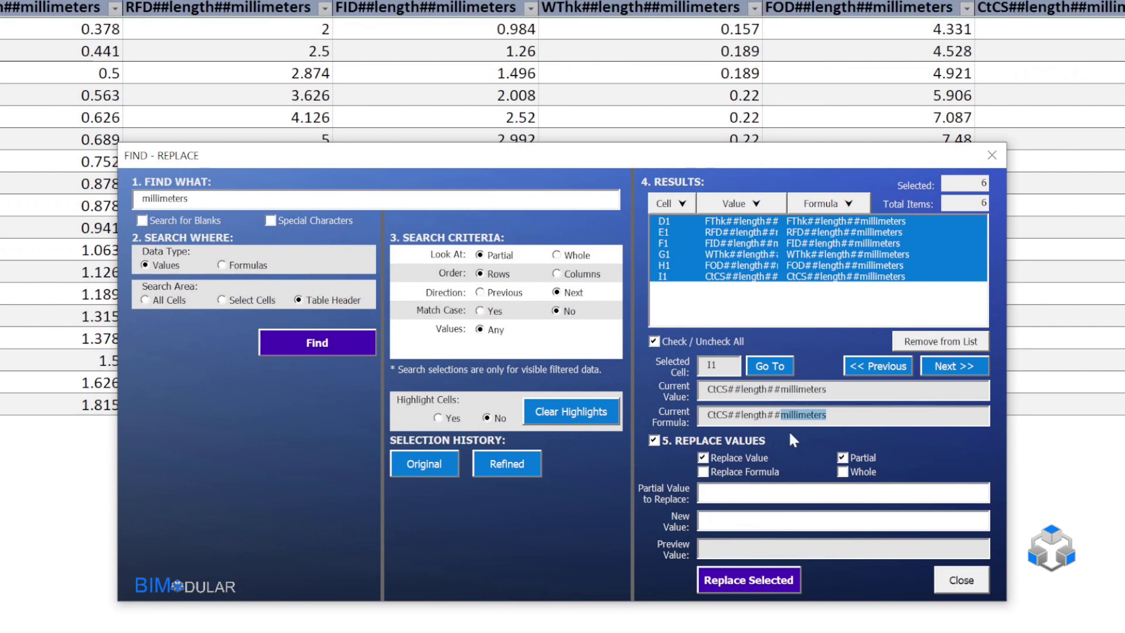
pyautogui.hotkey('ctrl', 'c')
pyautogui.click(804, 491)
pyautogui.hotkey('ctrl', 'v')
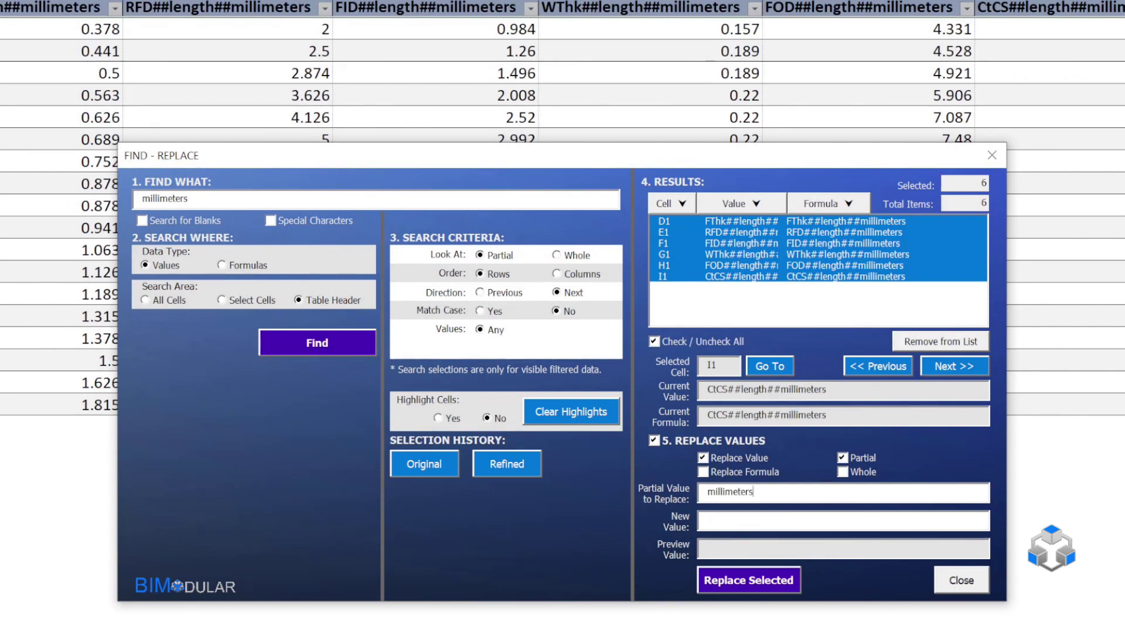
pyautogui.click(843, 519)
pyautogui.write('inches')
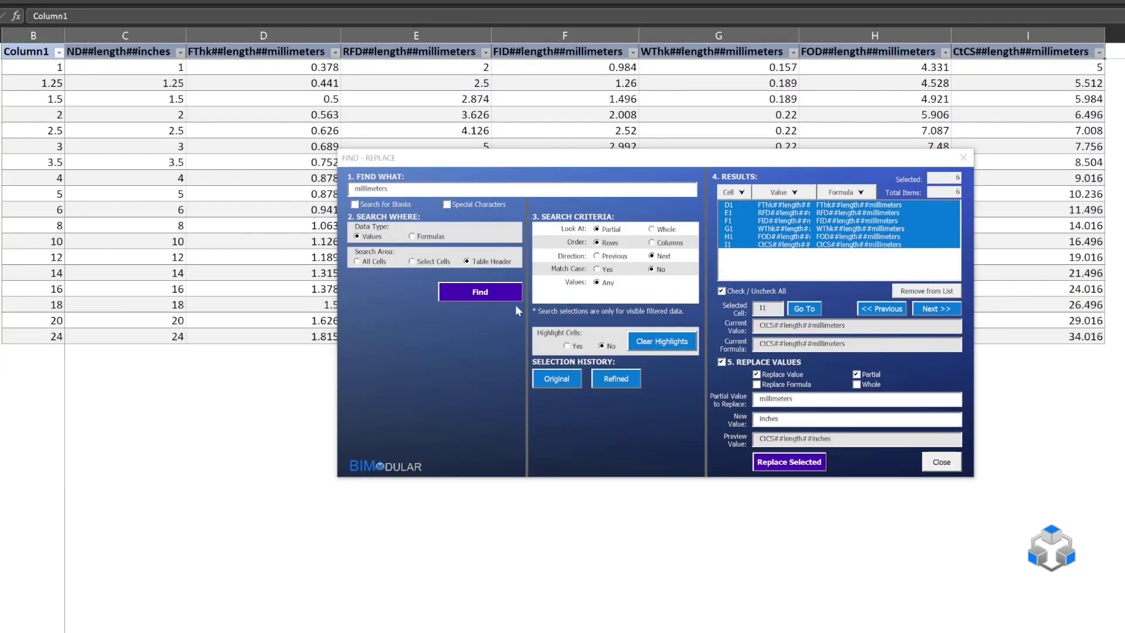
pyautogui.click(511, 305)
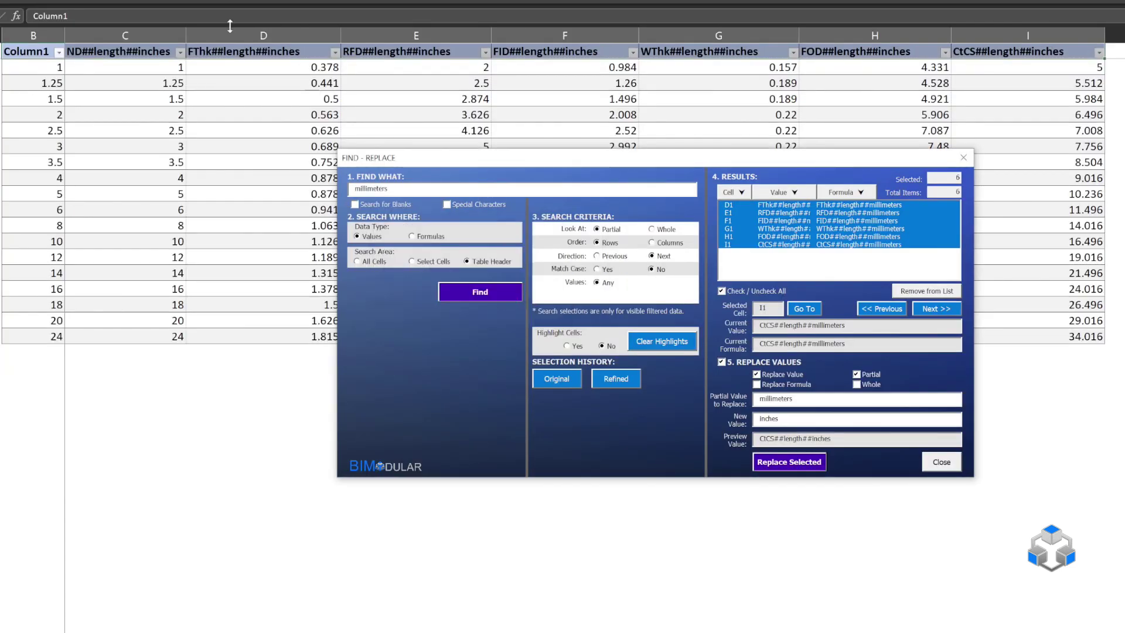
pyautogui.click(941, 462)
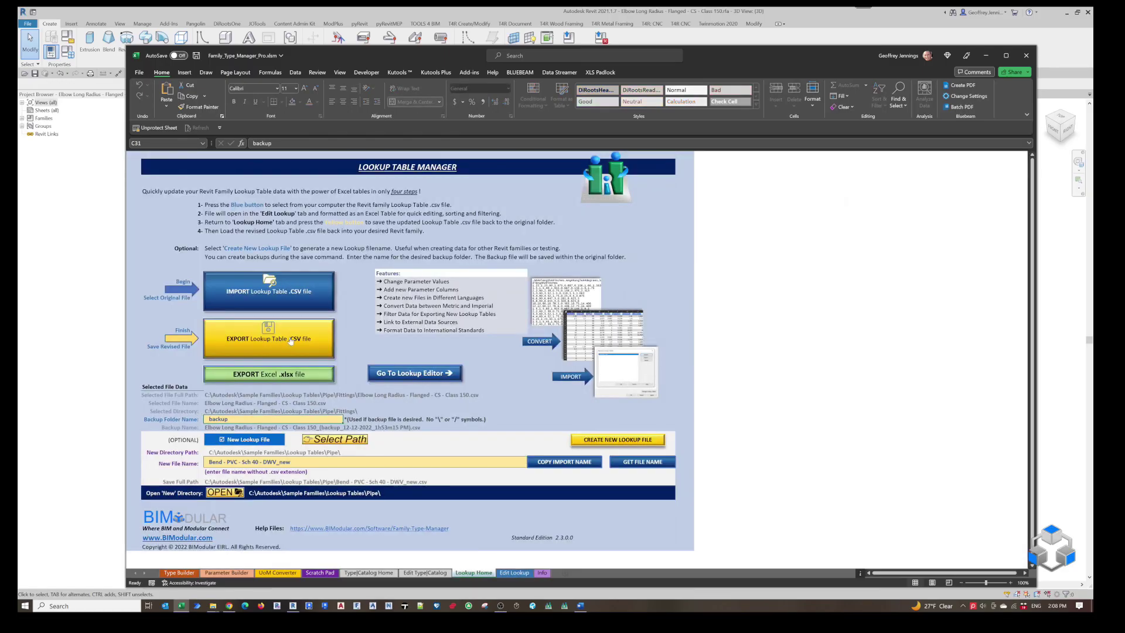
# Step: Export the lookup table to its csv, backing up the original into a newly created backup folder
pyautogui.click(291, 344)
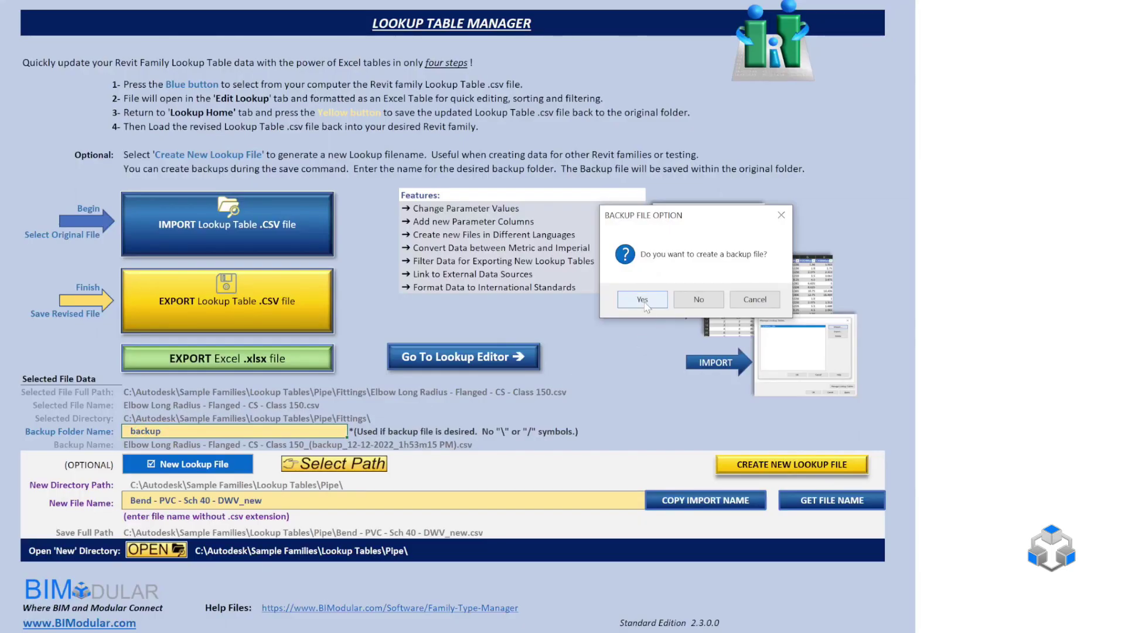
pyautogui.click(525, 337)
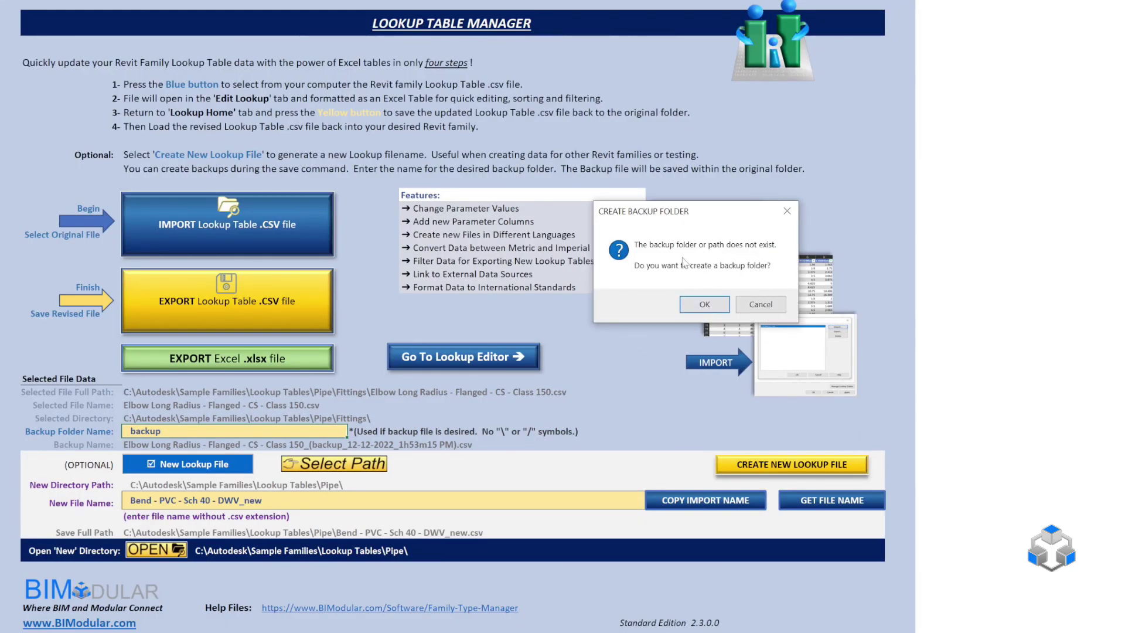
pyautogui.click(706, 305)
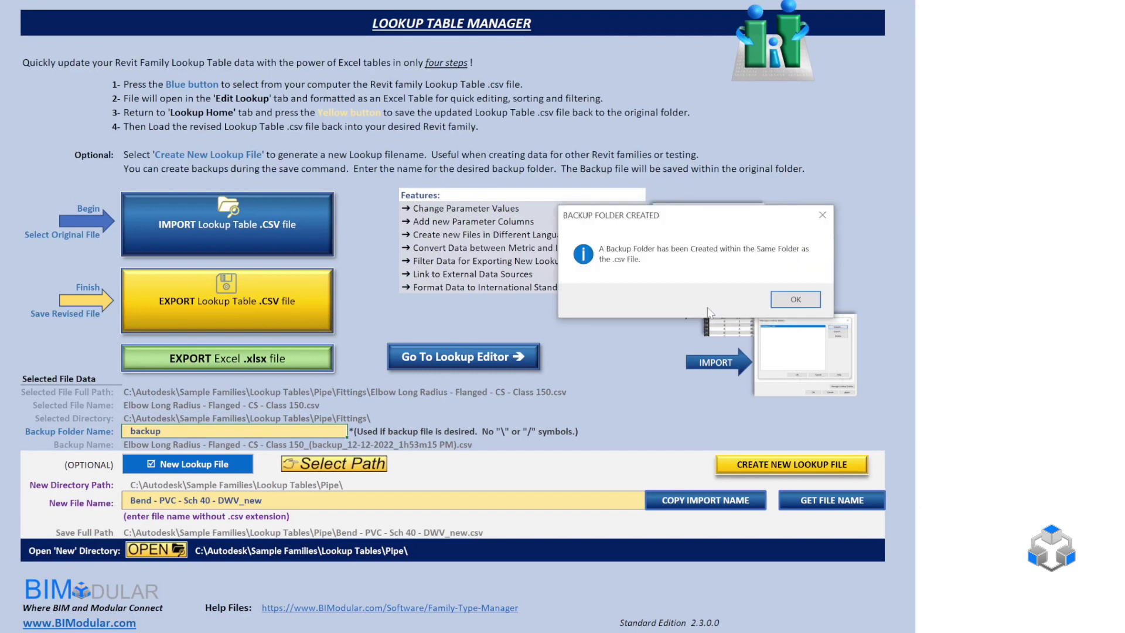
pyautogui.click(795, 300)
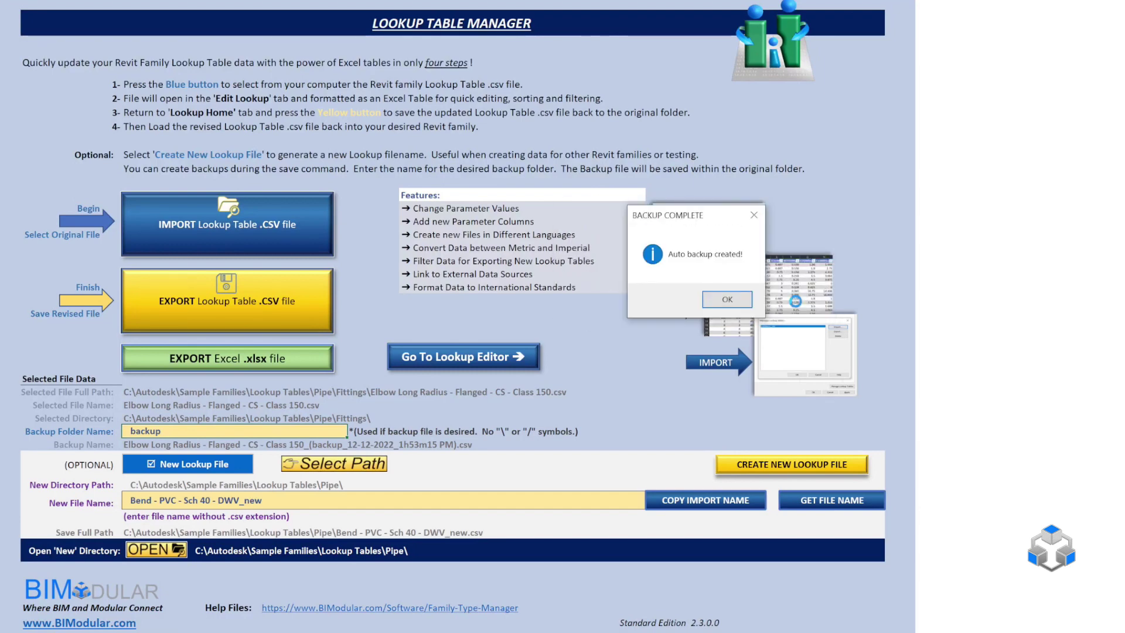
pyautogui.click(735, 294)
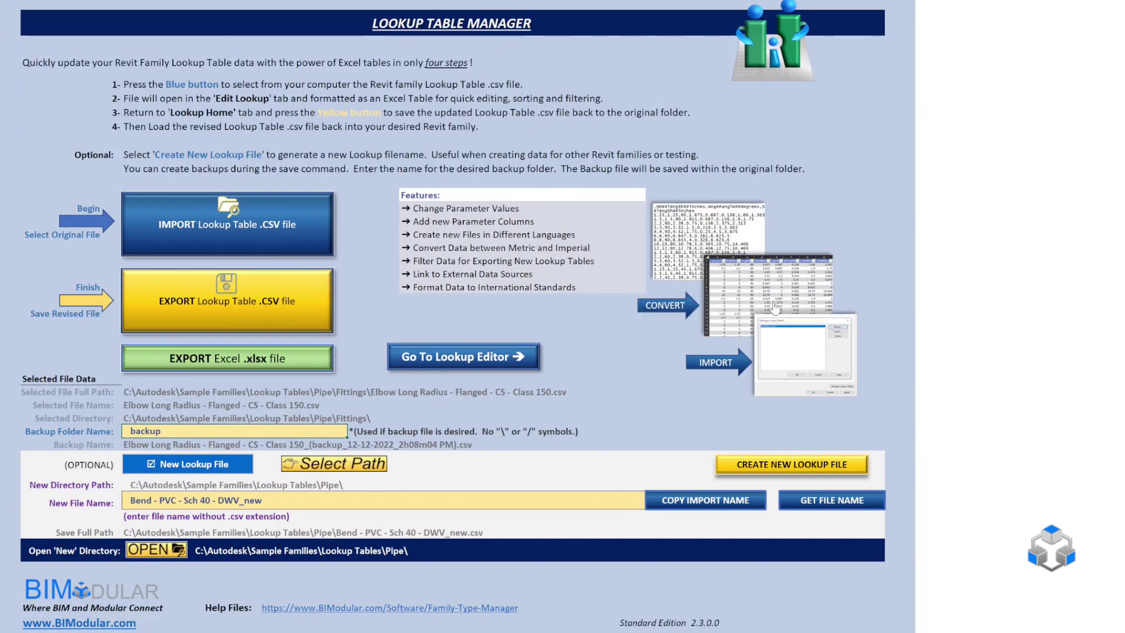
# Step: Check the updated elbow csv in the Fittings folder and its copy in the backup folder
pyautogui.click(159, 551)
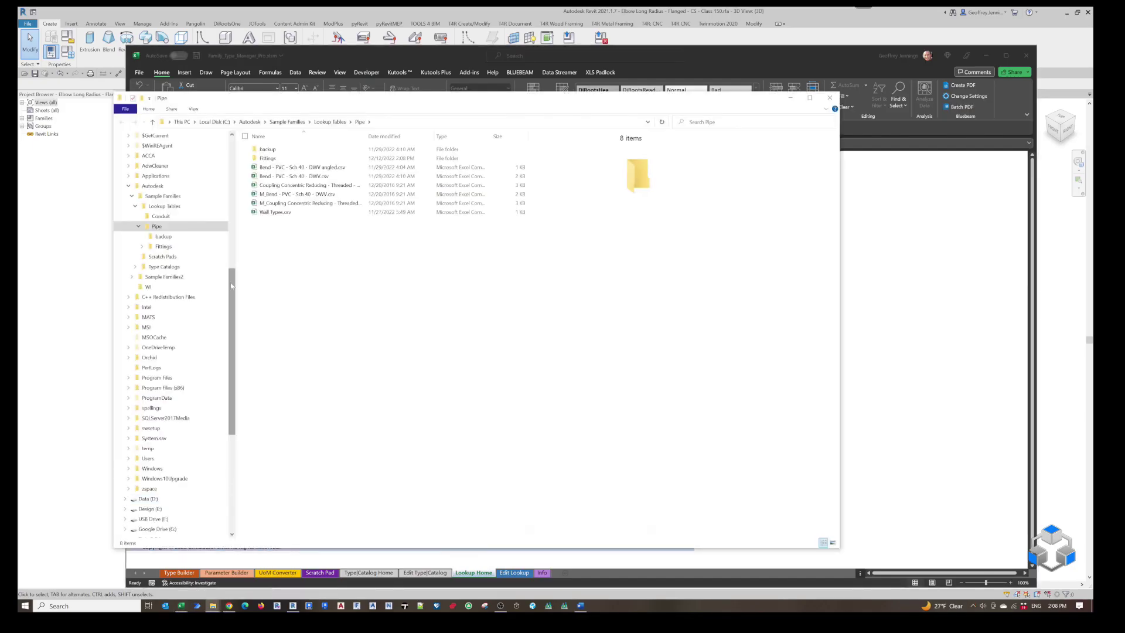
pyautogui.doubleClick(270, 158)
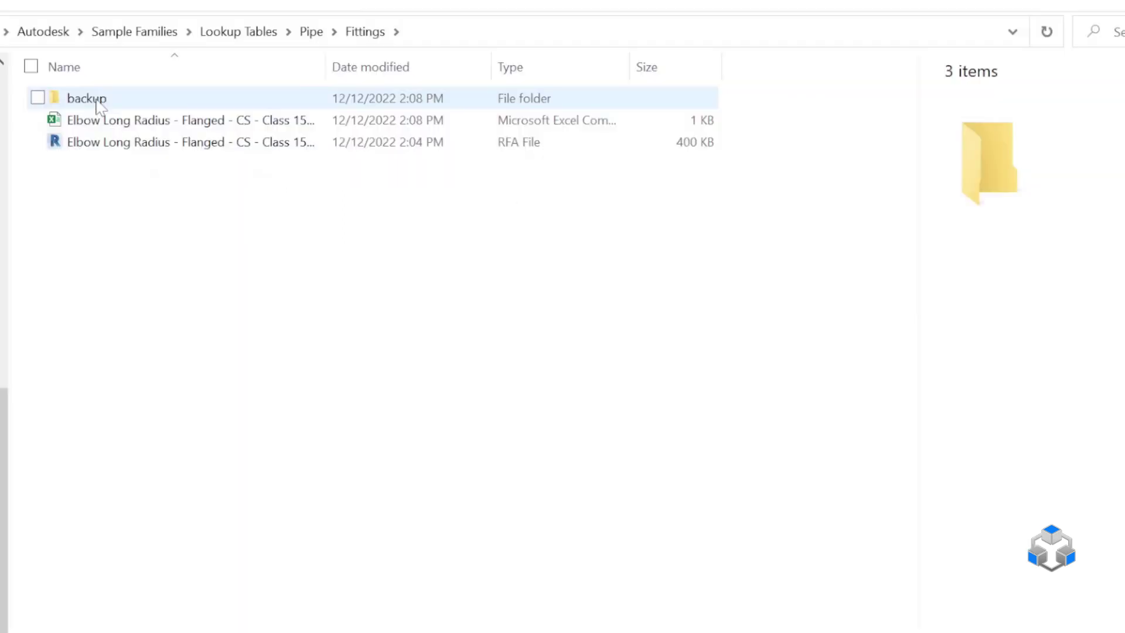
pyautogui.click(276, 149)
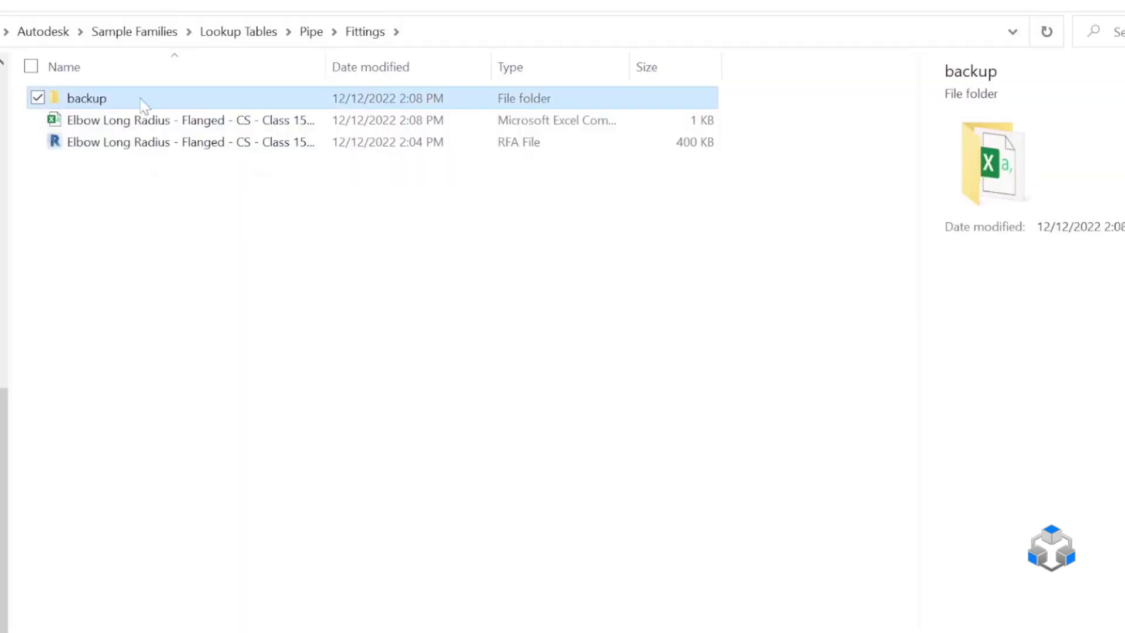
pyautogui.moveTo(366, 139); pyautogui.dragTo(447, 140)
pyautogui.moveTo(523, 75); pyautogui.dragTo(618, 73)
pyautogui.click(261, 125)
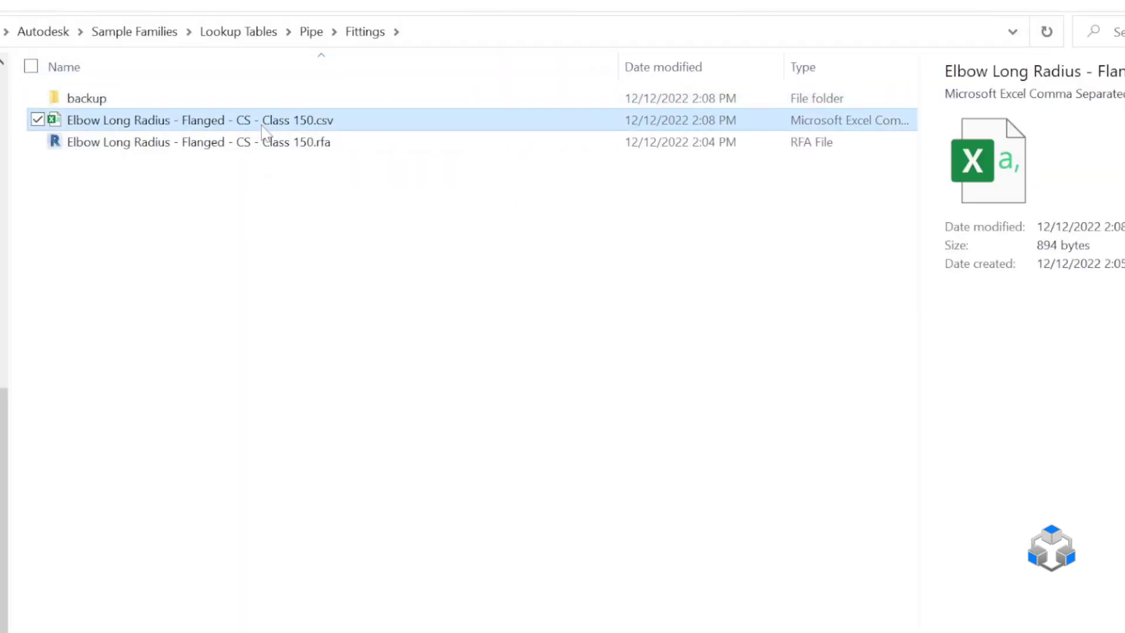
pyautogui.doubleClick(156, 101)
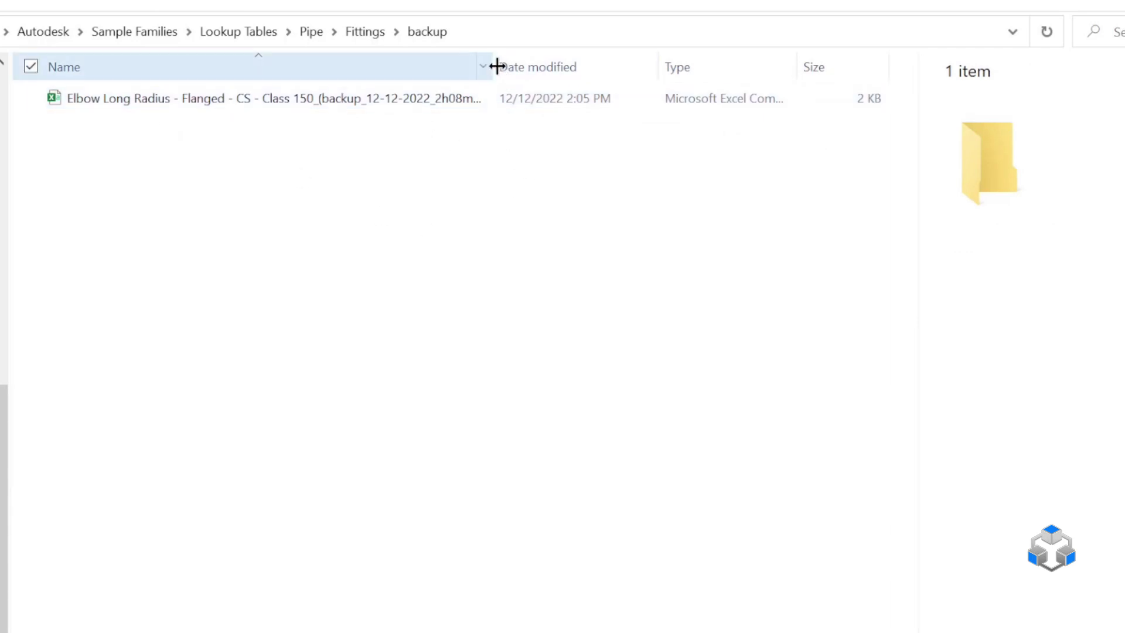
pyautogui.moveTo(494, 68); pyautogui.dragTo(615, 74)
pyautogui.click(159, 101)
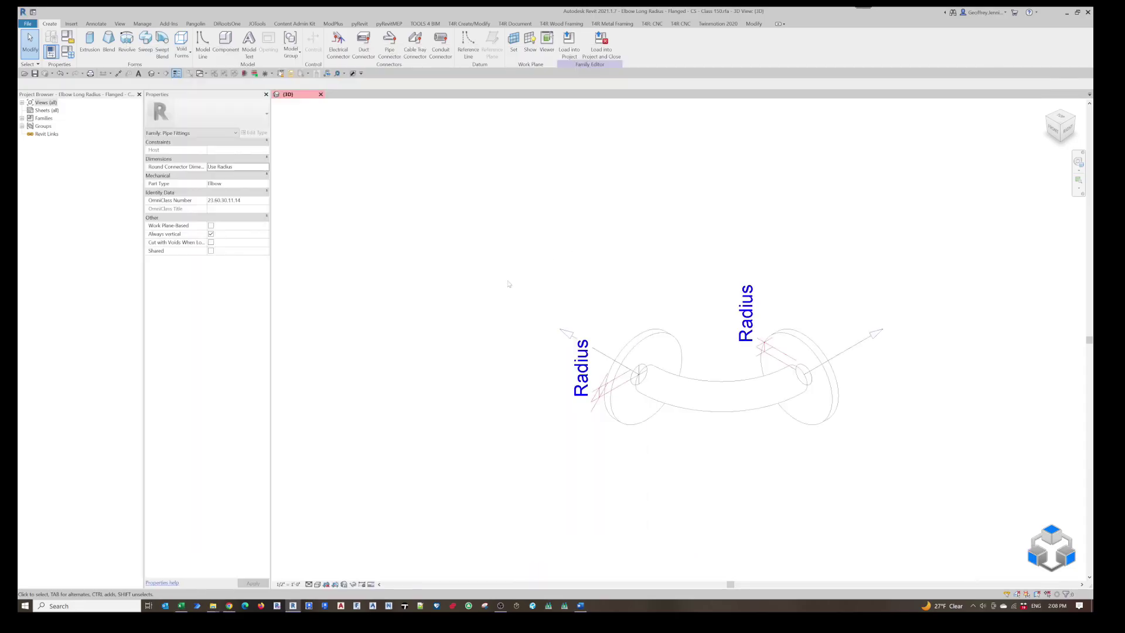
# Step: Import the updated Elbow Long Radius - Flanged - CS - Class 150.csv through Family Types' lookup table manager
pyautogui.click(67, 36)
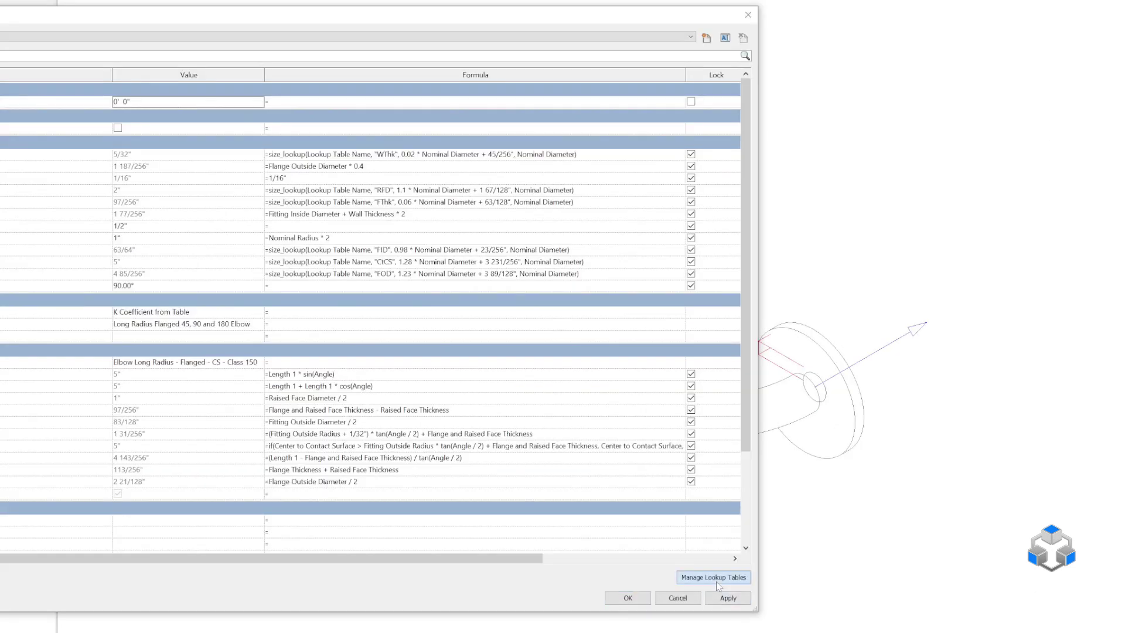
pyautogui.click(716, 578)
pyautogui.click(846, 132)
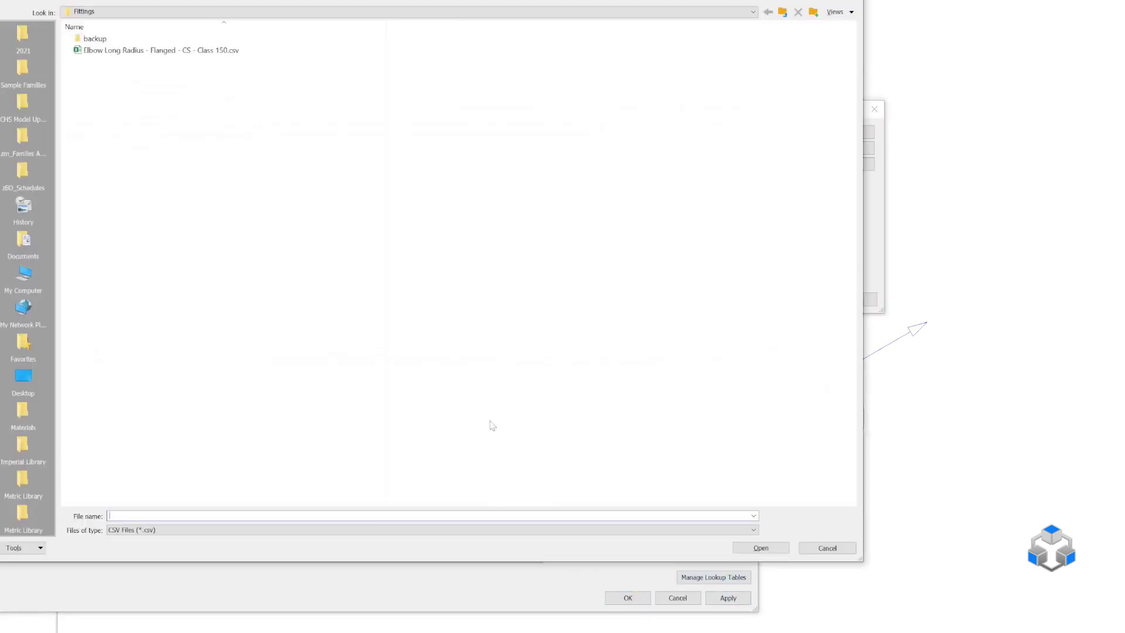
pyautogui.click(166, 51)
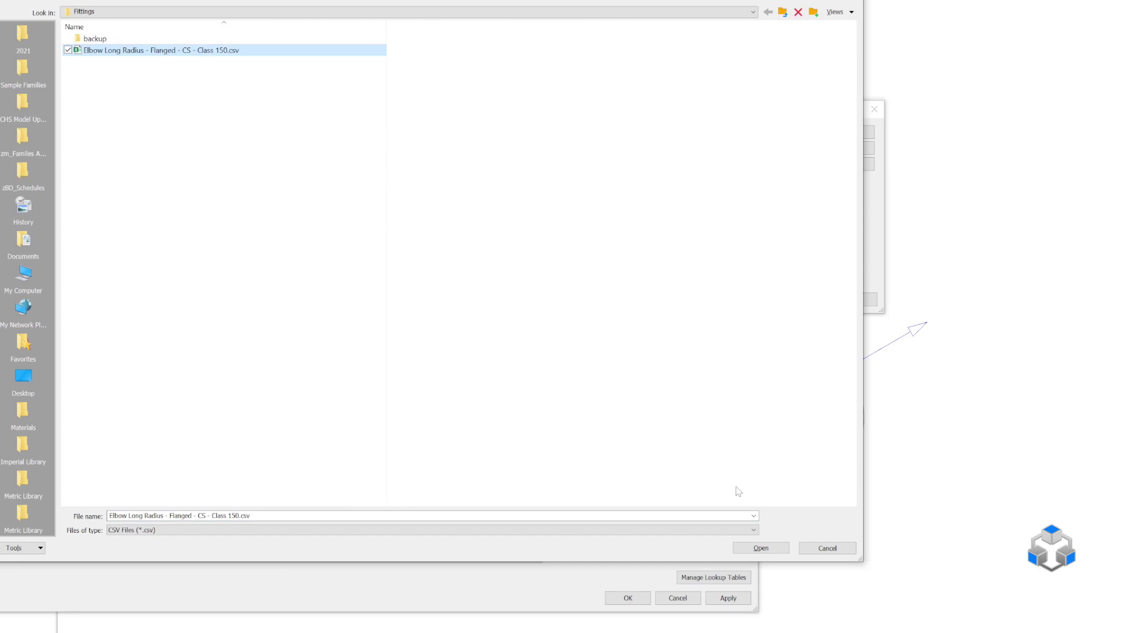
pyautogui.click(761, 548)
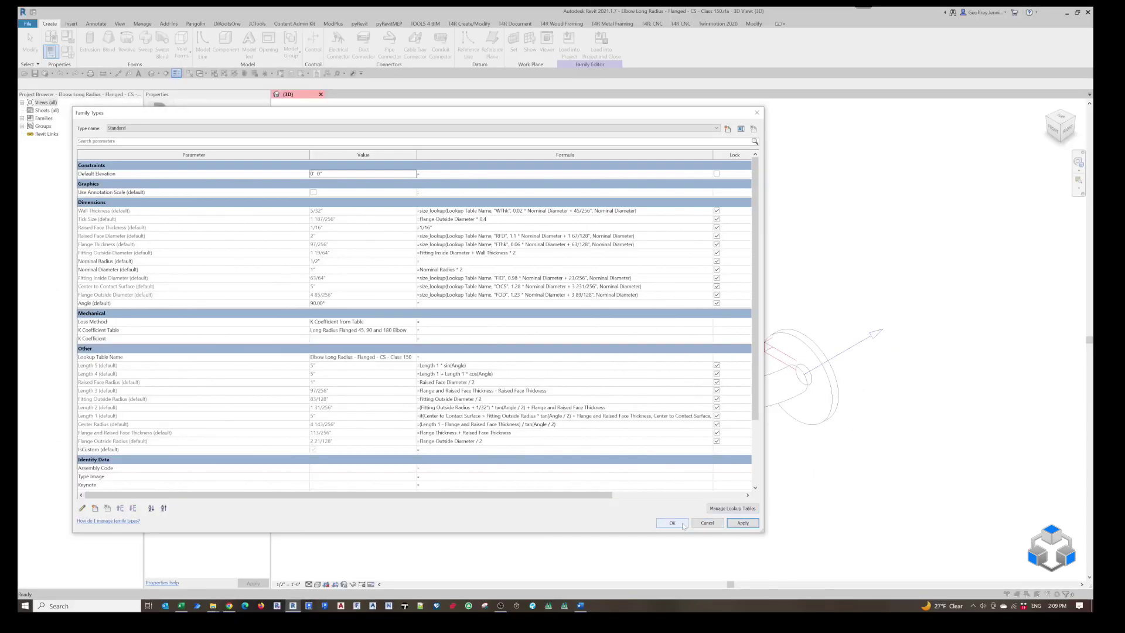
pyautogui.click(672, 523)
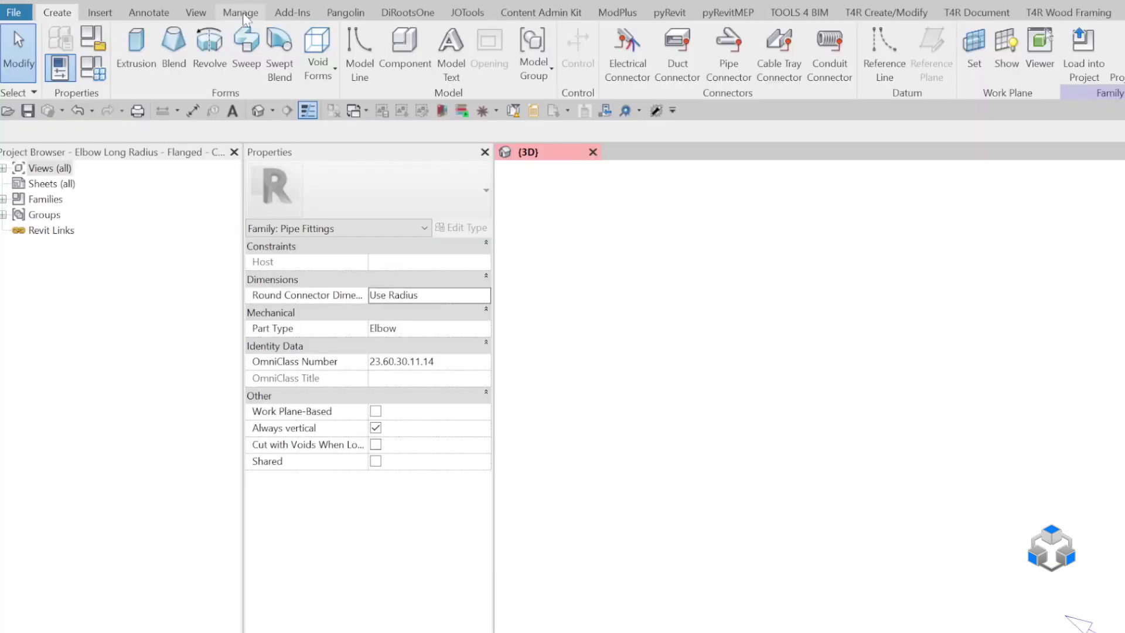
# Step: In Project Units, format Section Dimension as Inches rounded to 3 decimal places
pyautogui.click(244, 14)
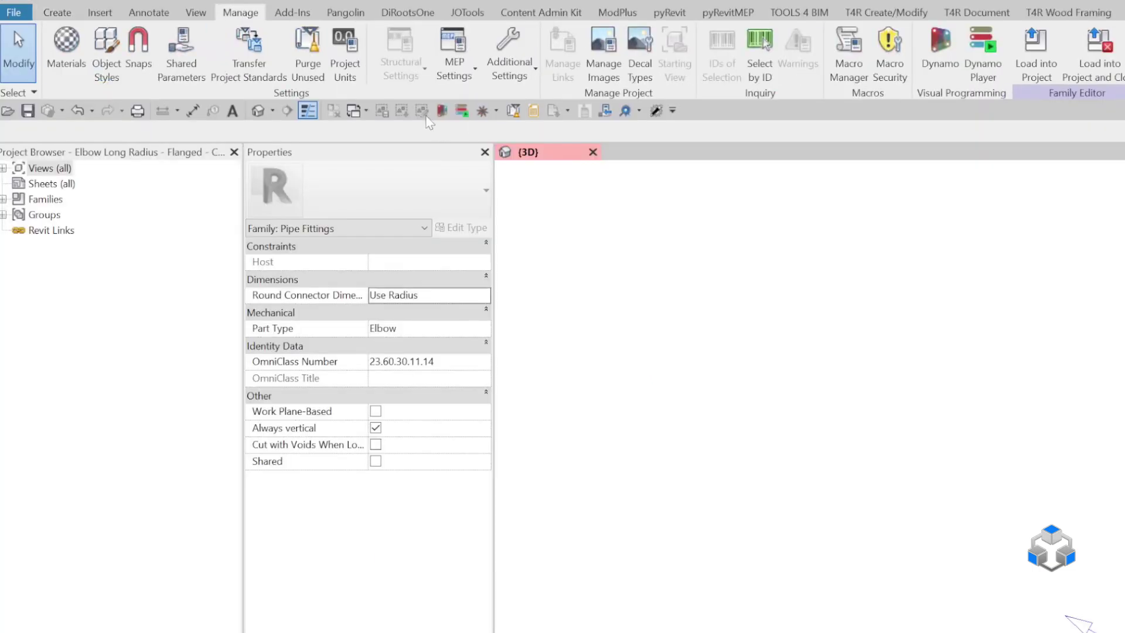
pyautogui.click(339, 69)
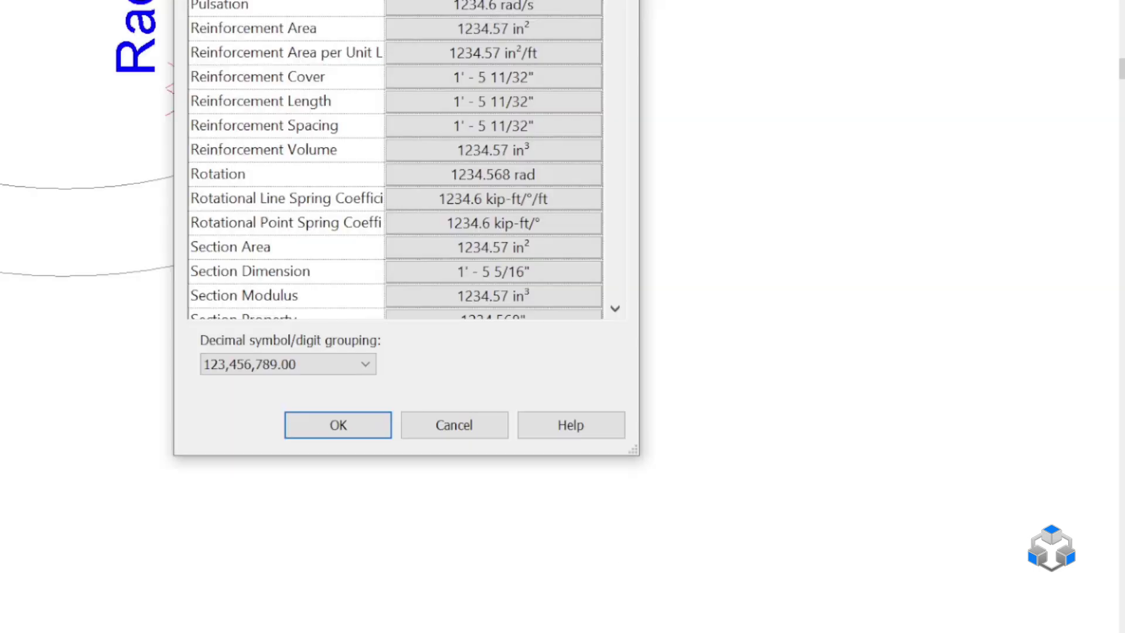
pyautogui.scroll(-1, 301, 201)
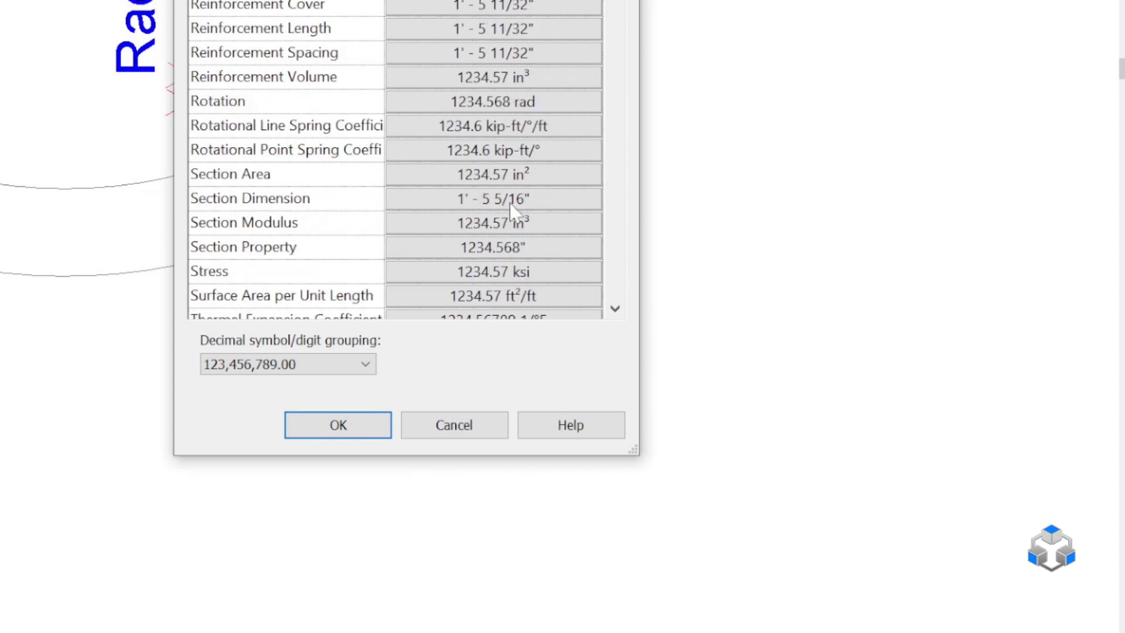
pyautogui.click(525, 203)
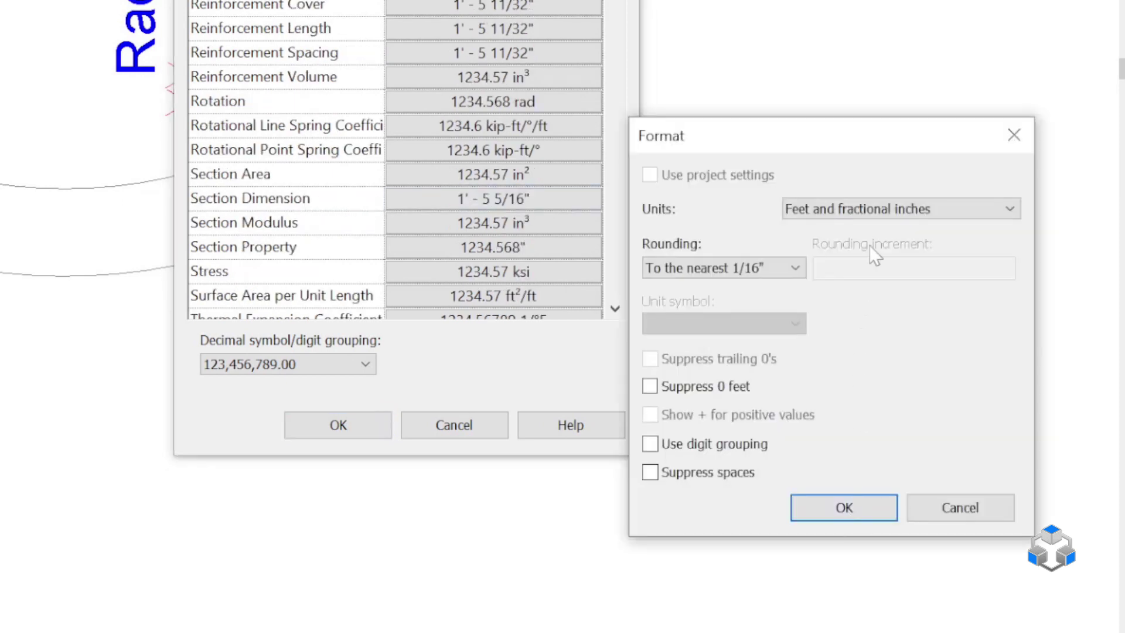
pyautogui.click(917, 212)
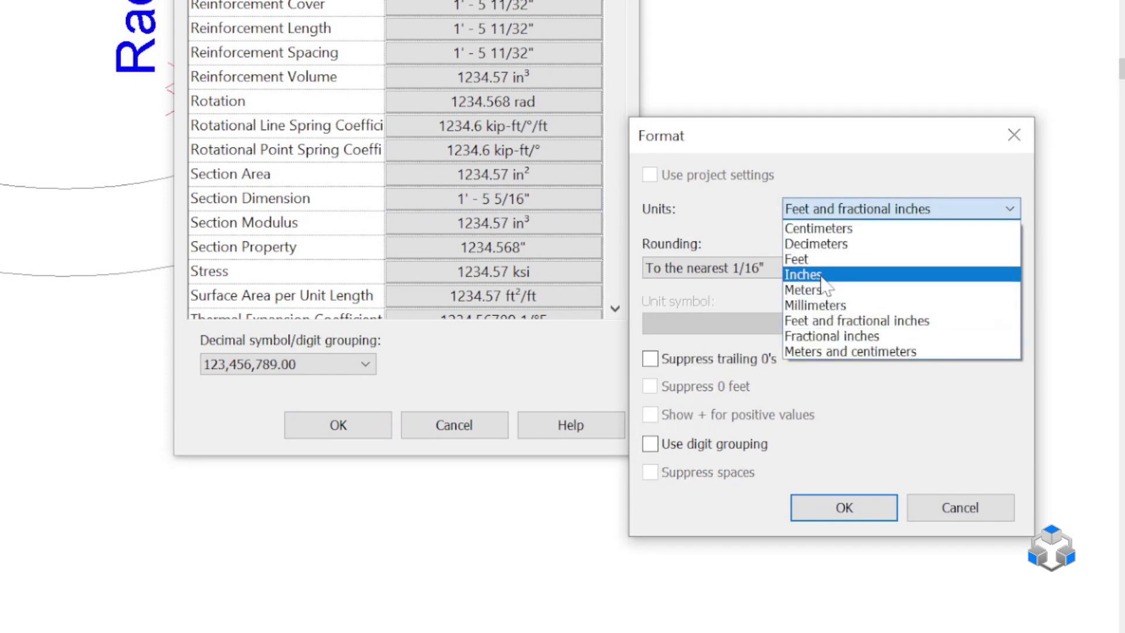
pyautogui.click(803, 274)
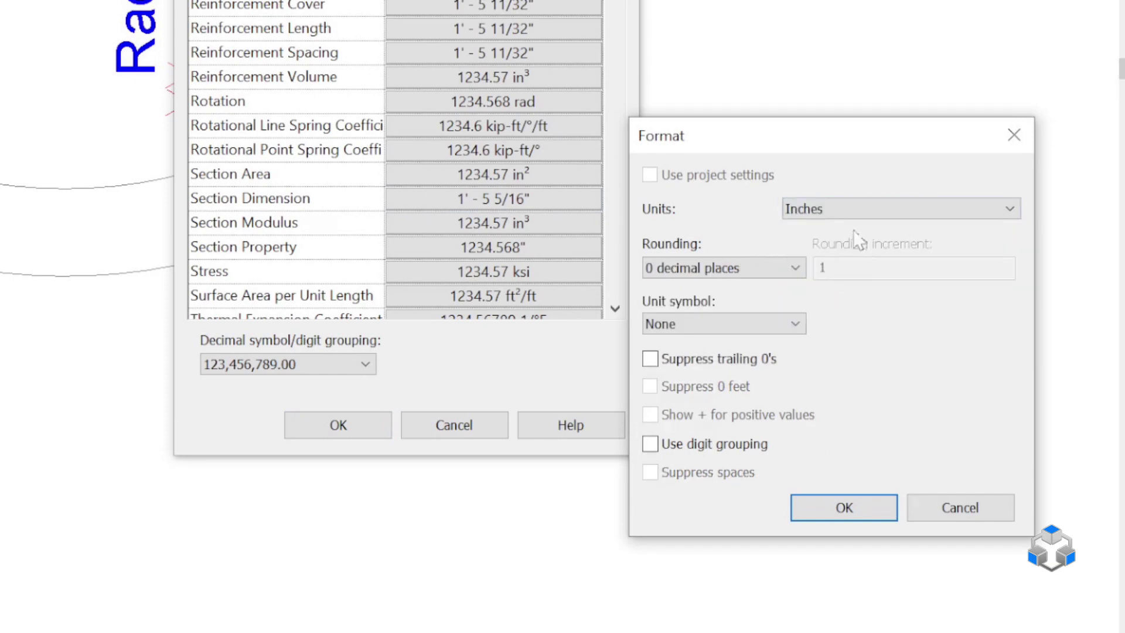
pyautogui.click(795, 267)
pyautogui.click(726, 380)
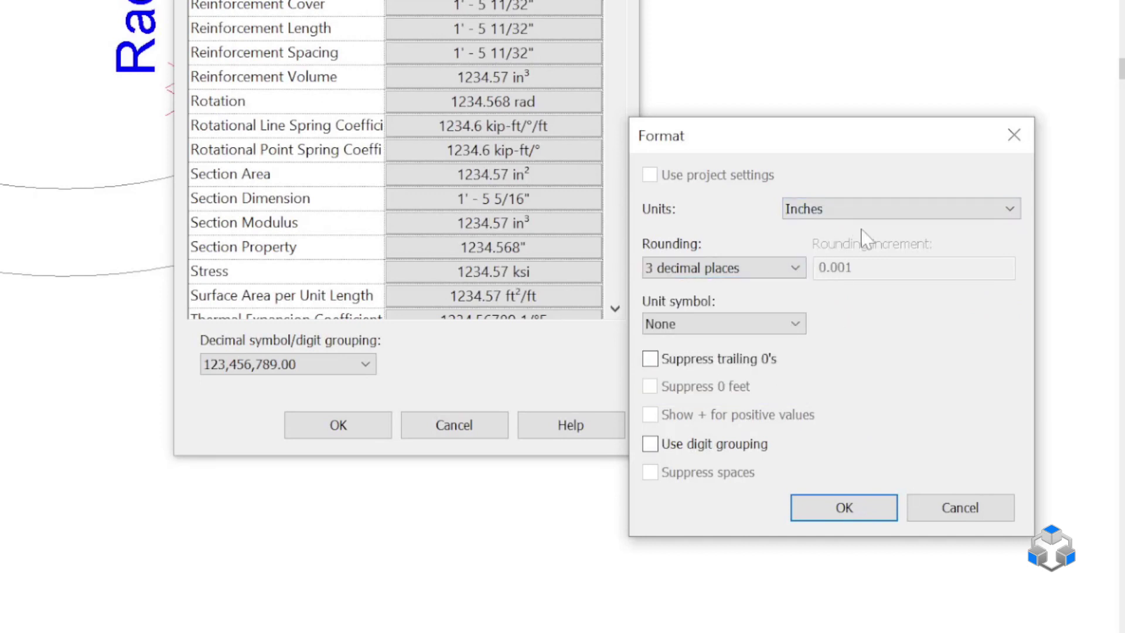
pyautogui.click(864, 510)
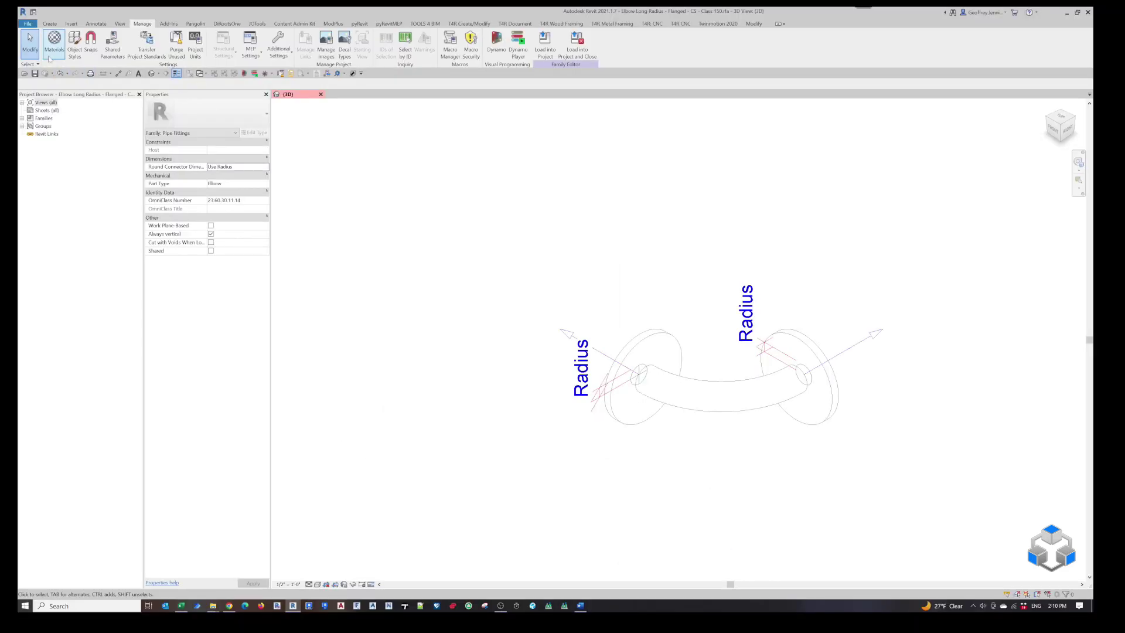
pyautogui.click(50, 24)
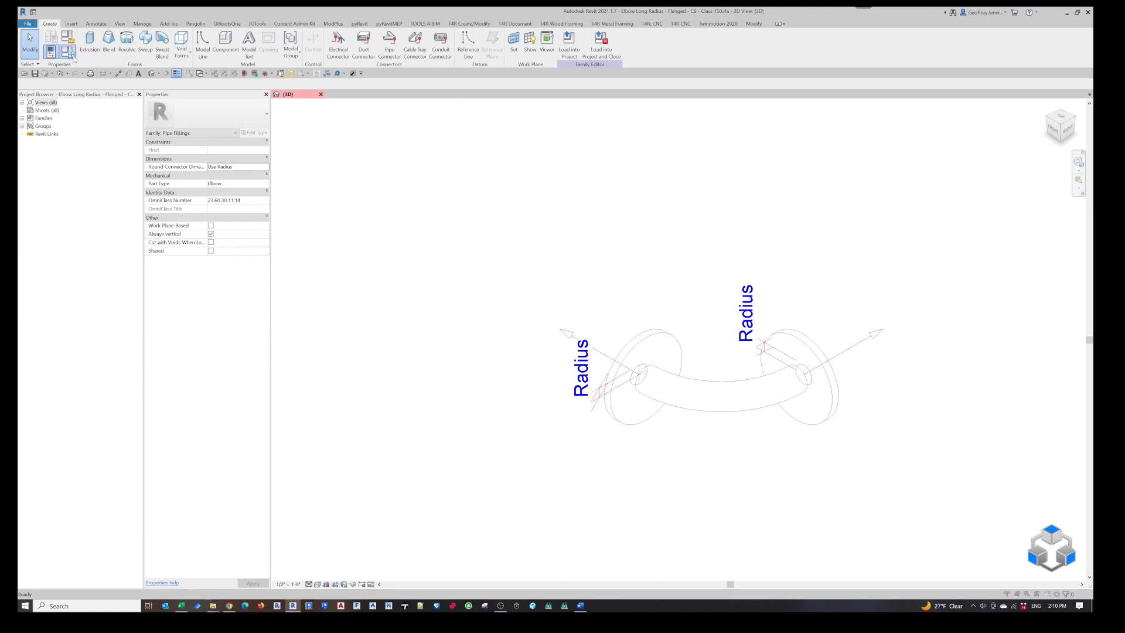
pyautogui.click(51, 52)
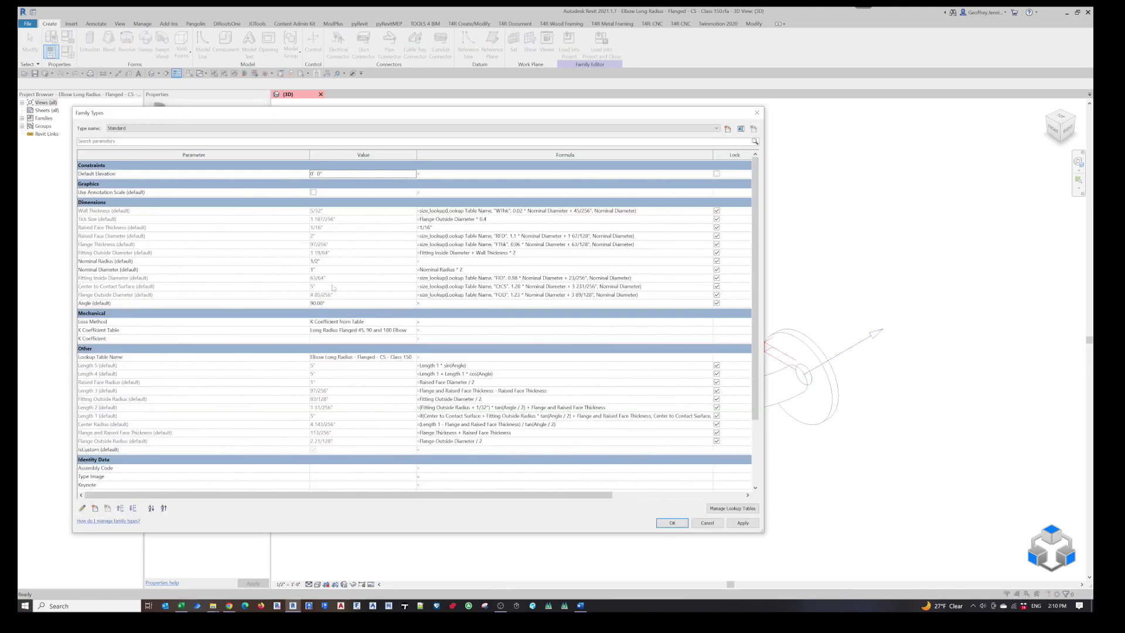
pyautogui.scroll(-5, 346, 394)
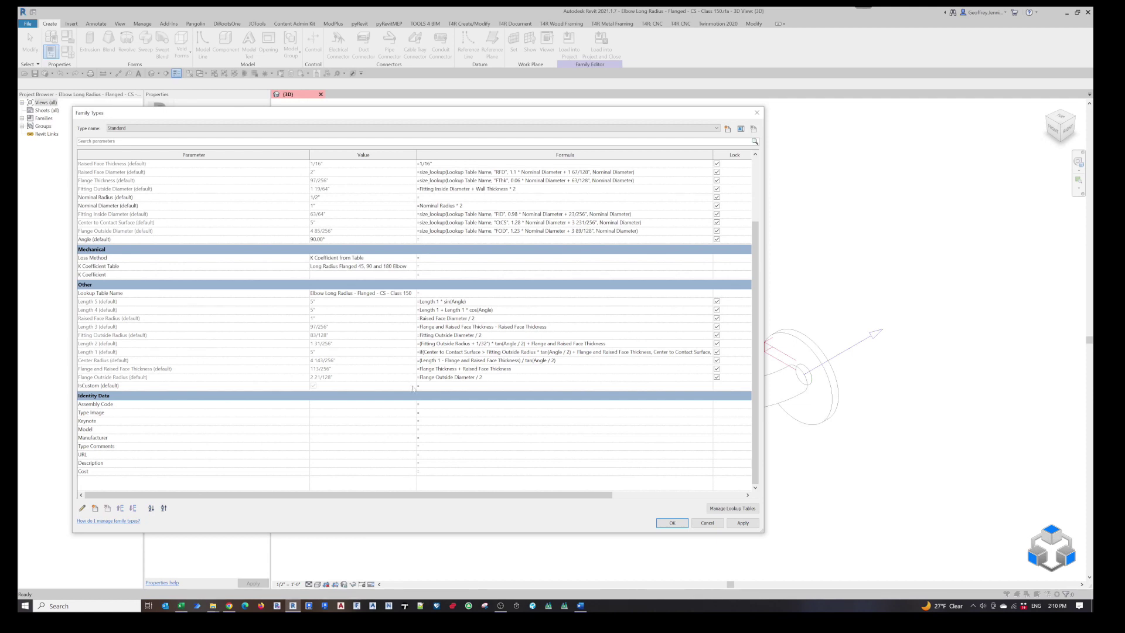
pyautogui.press('Tab')
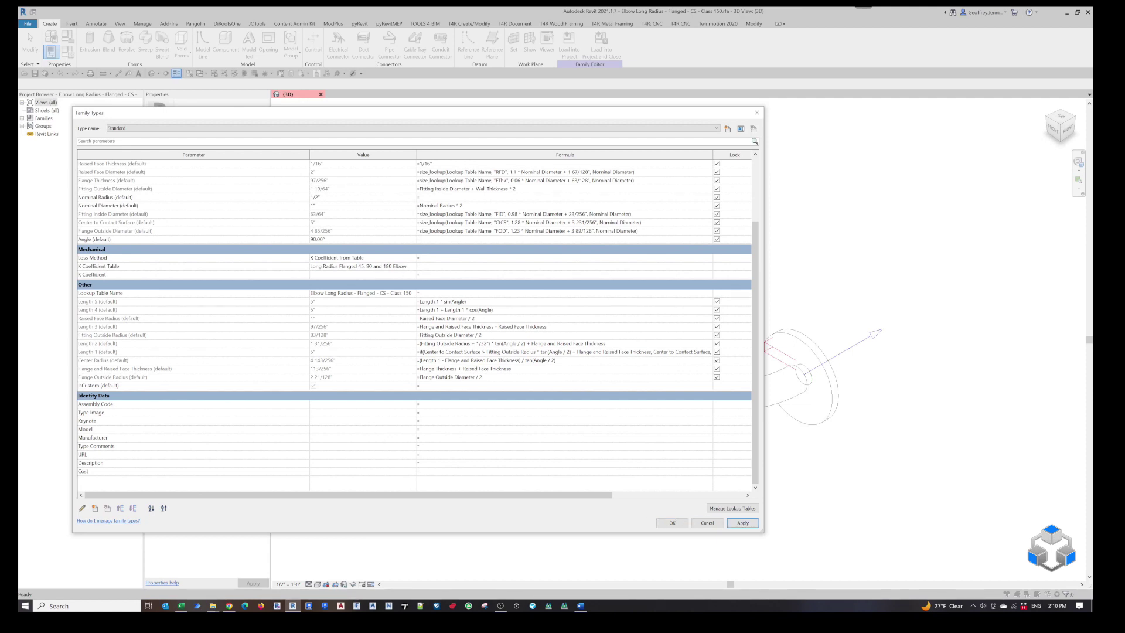